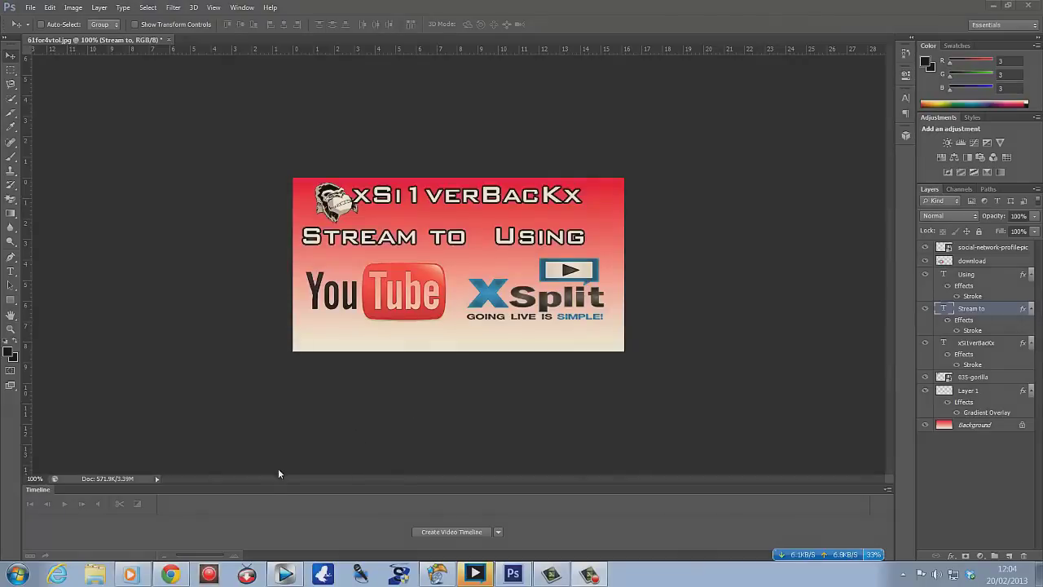
Pause the music playback in the media player.
mouse_move(183, 576)
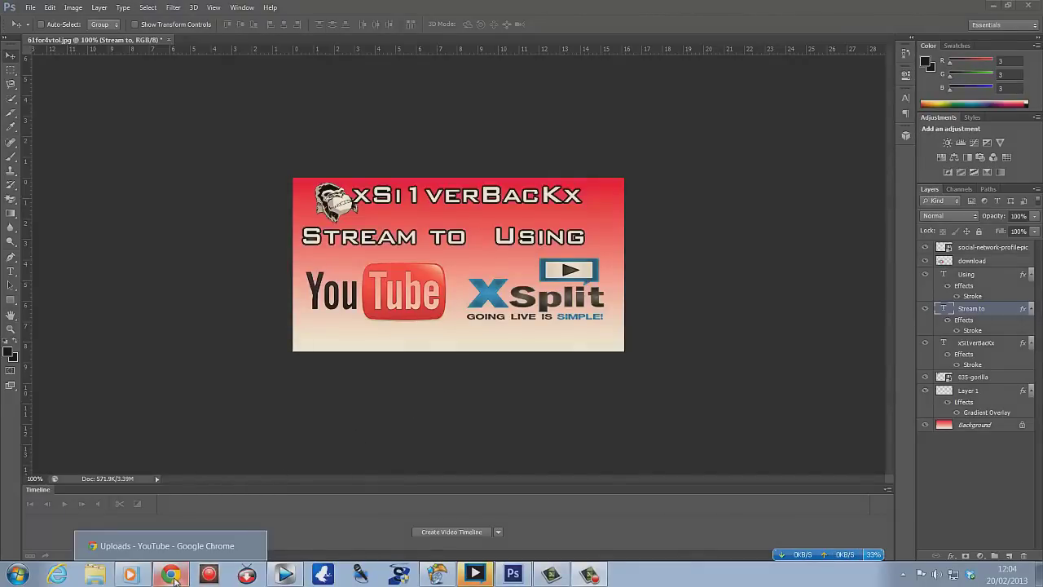
left_click(174, 576)
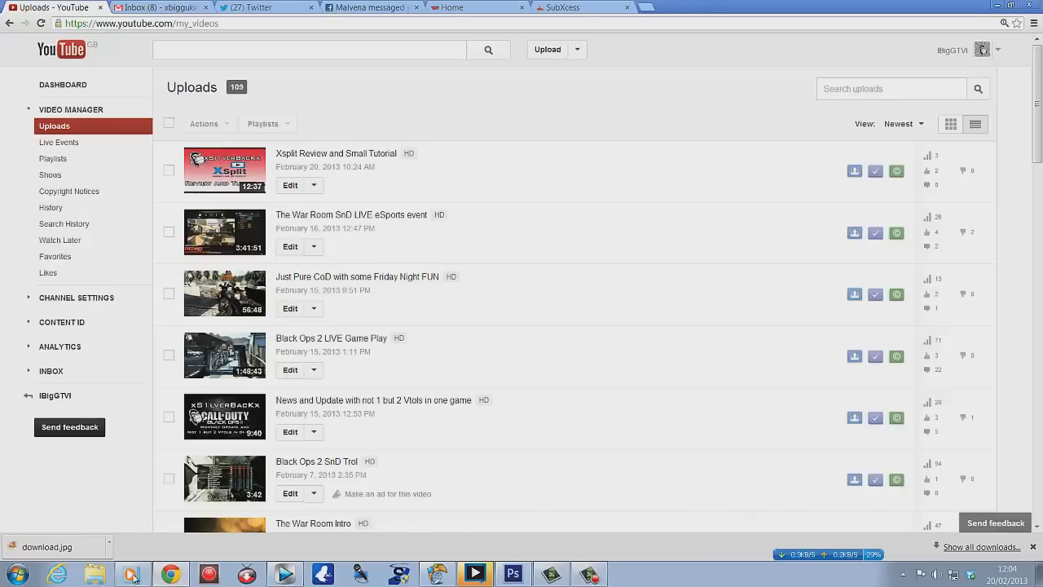
left_click(95, 574)
left_click(475, 575)
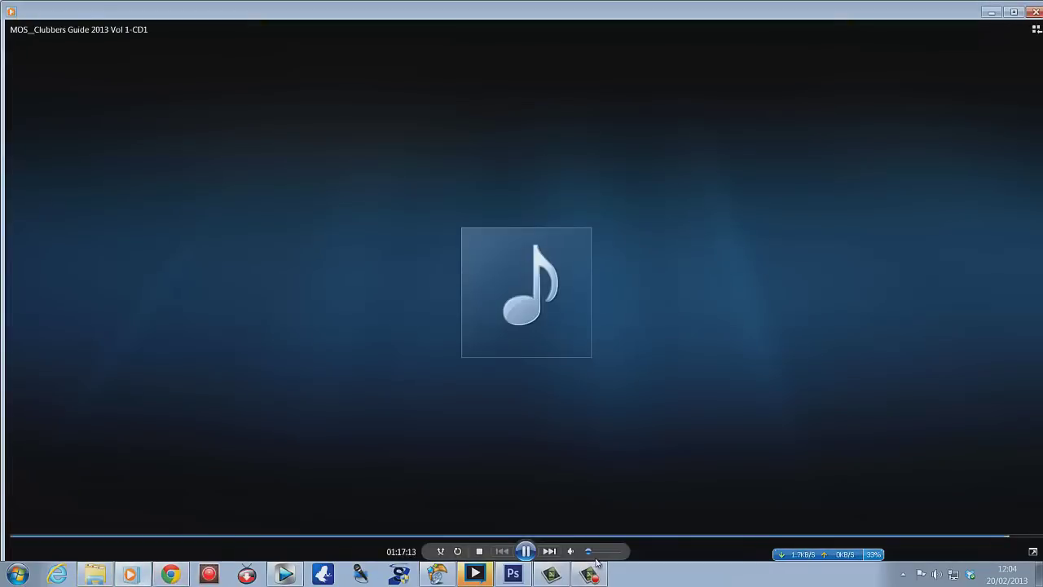
left_click(525, 550)
Bring up XSplit Broadcaster, hide the recorder panel, and return to YouTube Uploads.
left_click(589, 576)
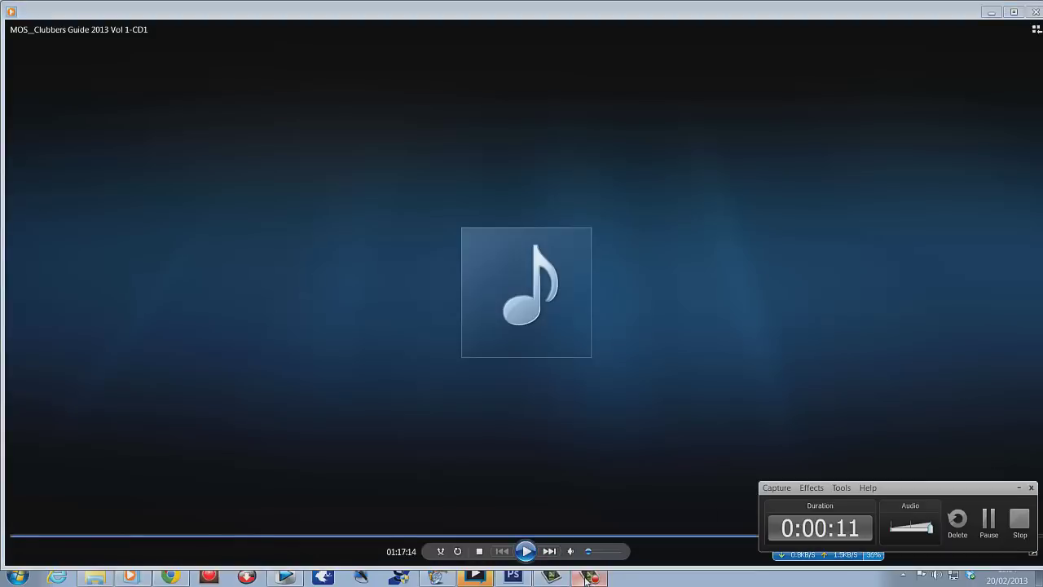
left_click(488, 578)
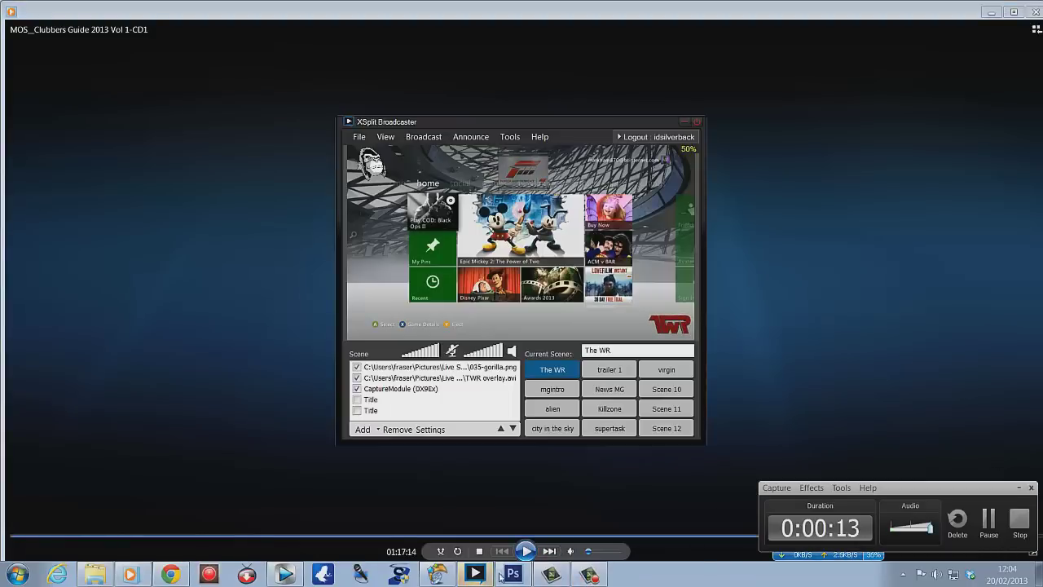
left_click(1020, 490)
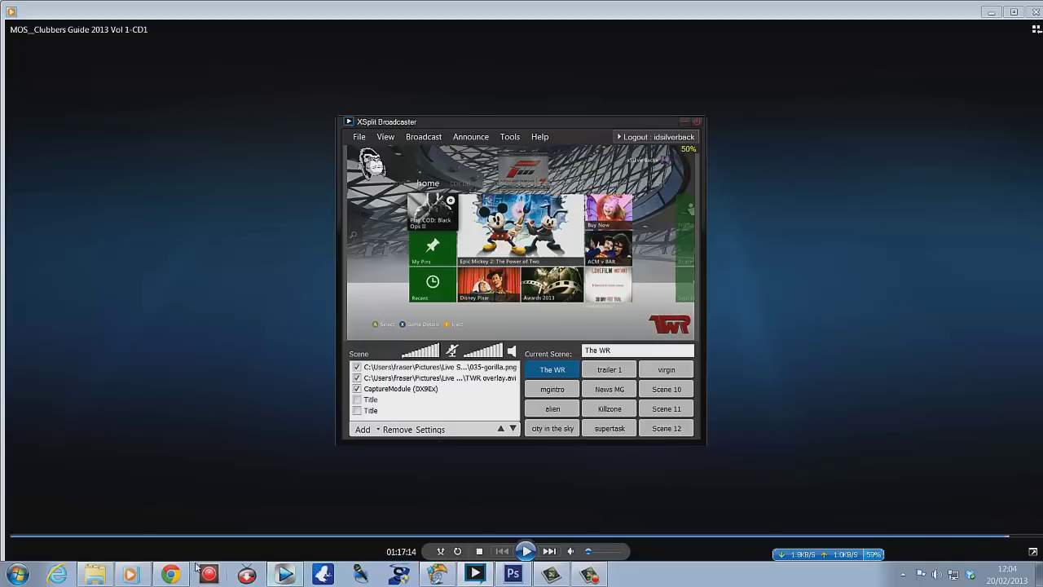
left_click(170, 574)
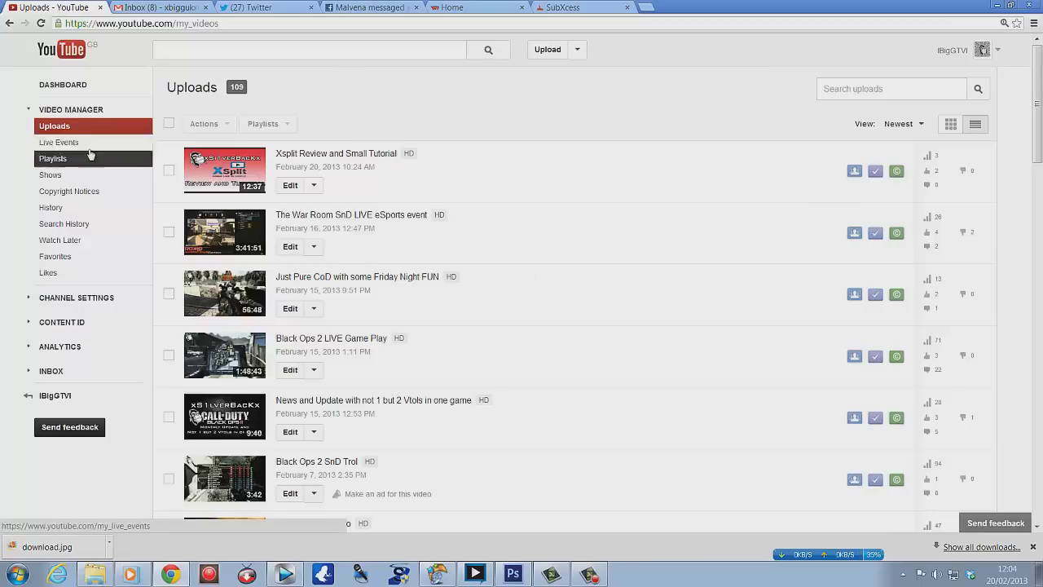
Show the Live Events page from the Video Manager sidebar, briefly revisiting Uploads.
left_click(44, 145)
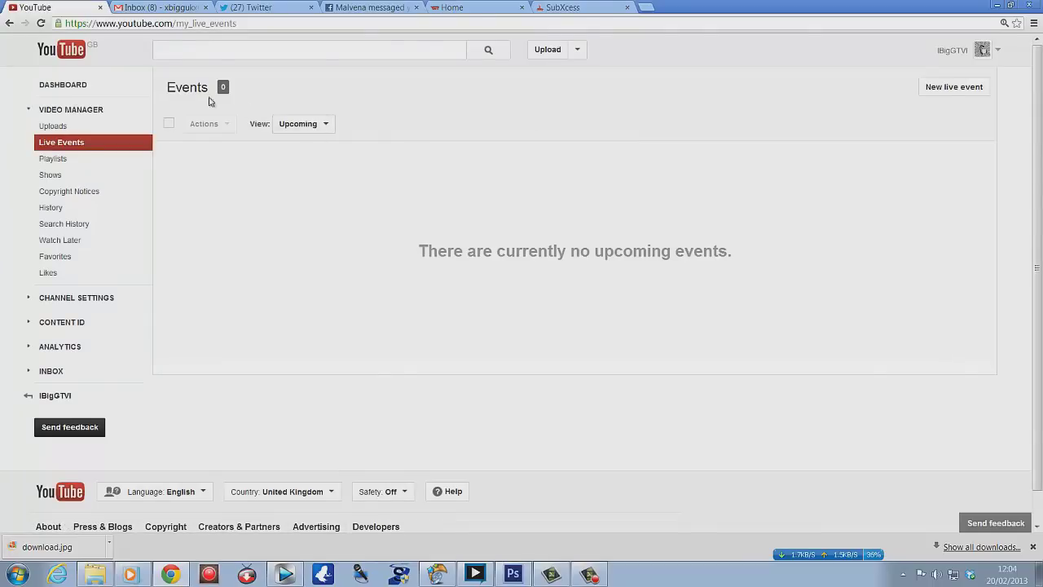
left_click(77, 110)
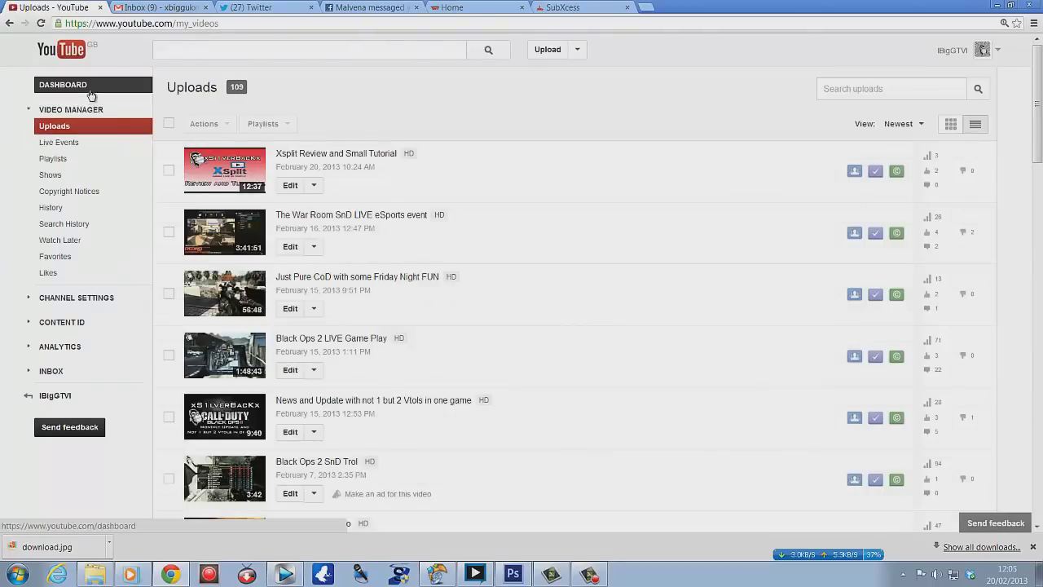
left_click(49, 145)
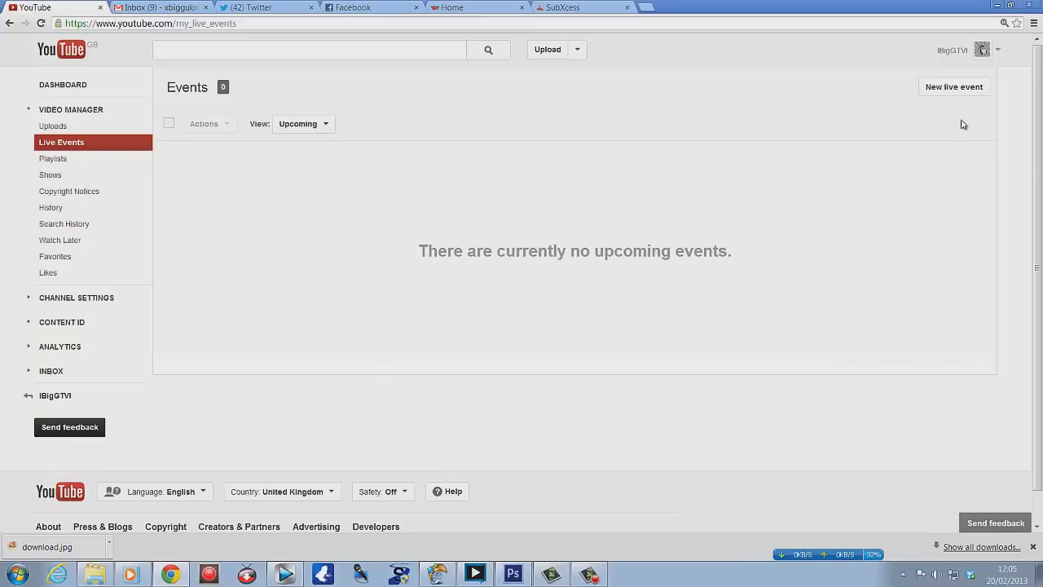
Create a new live event titled 'How to Stream Using Xsplit', described 'See above and video'.
left_click(951, 87)
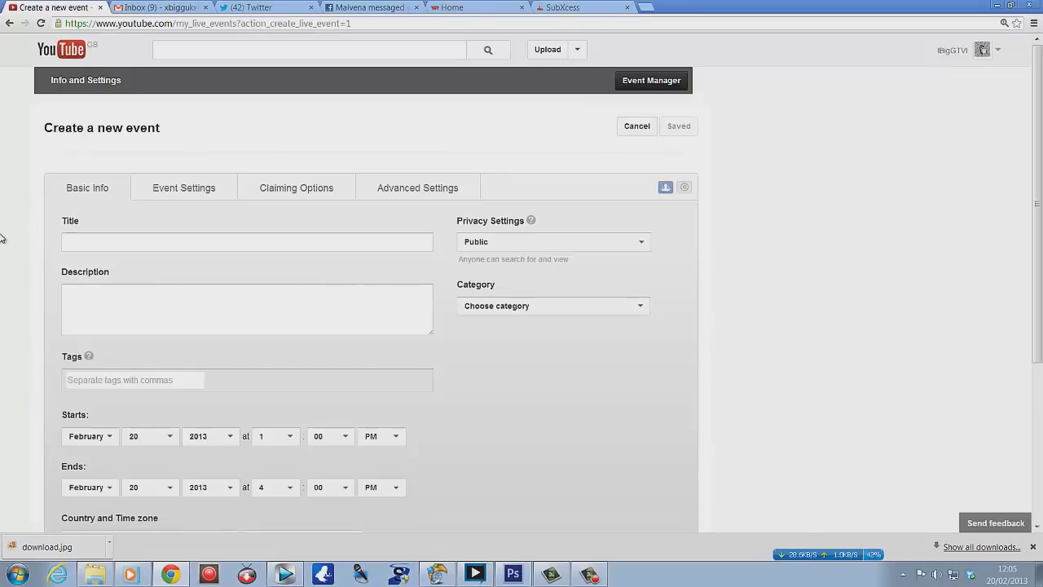
left_click(85, 238)
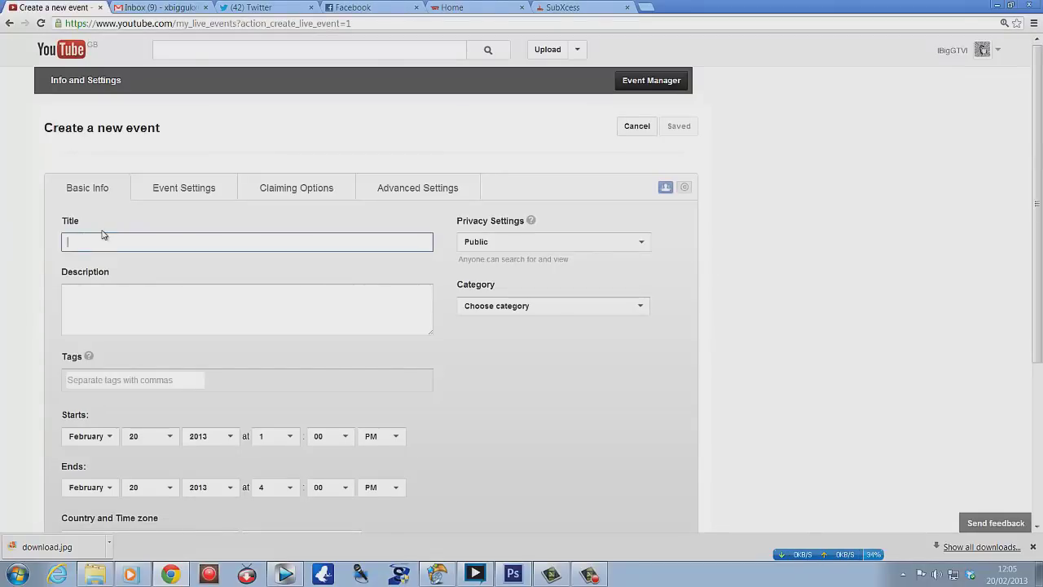
type("How ")
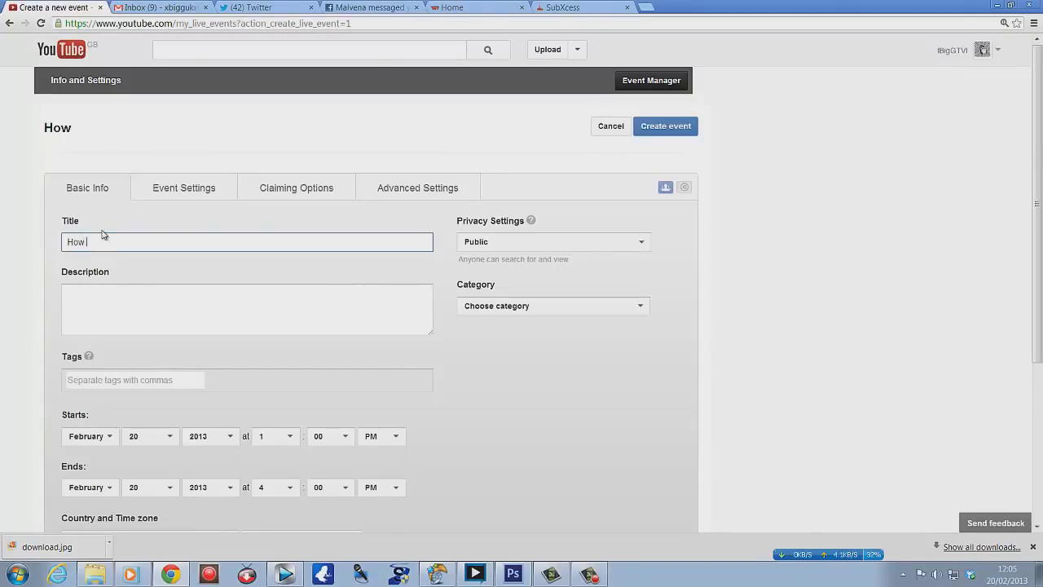
type("to Stream Using ")
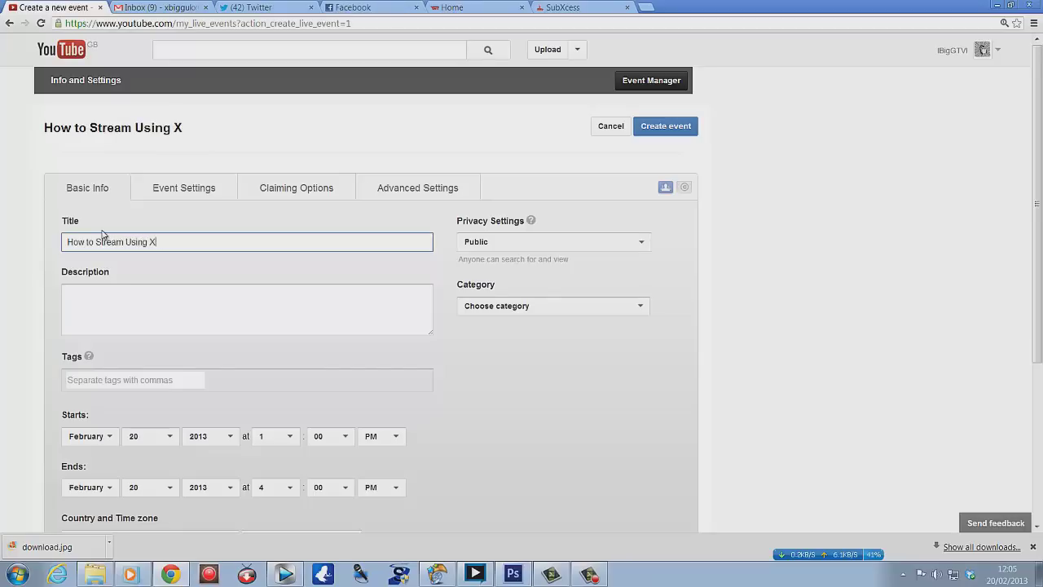
type("Xsplit")
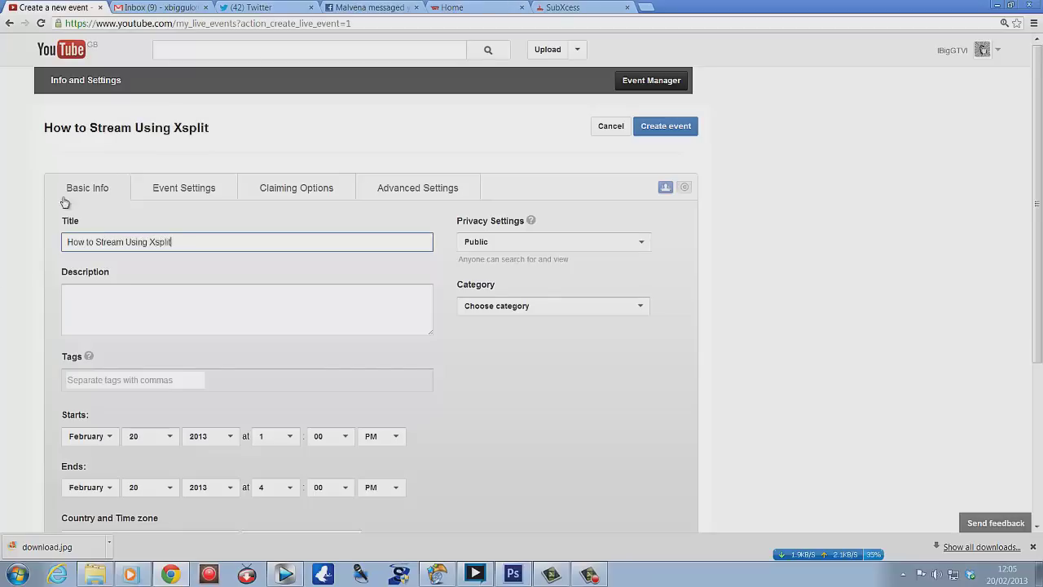
left_click(163, 307)
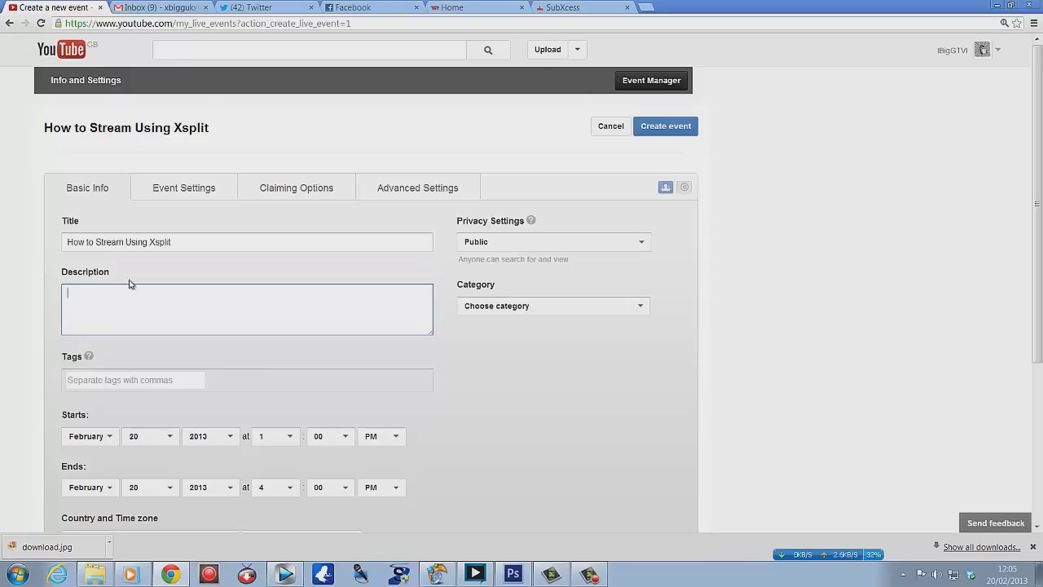
type("See abo")
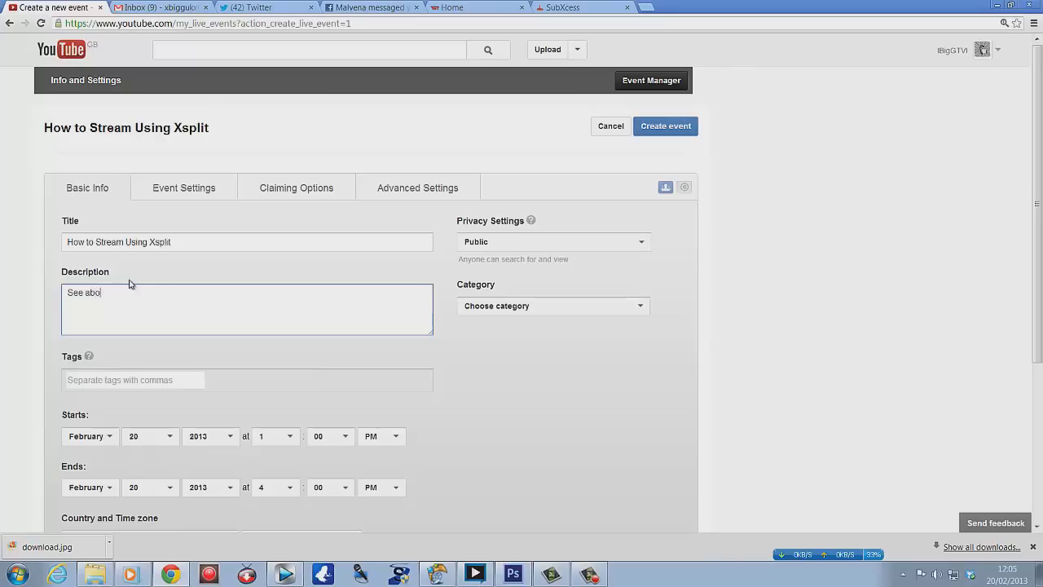
type("ve and video")
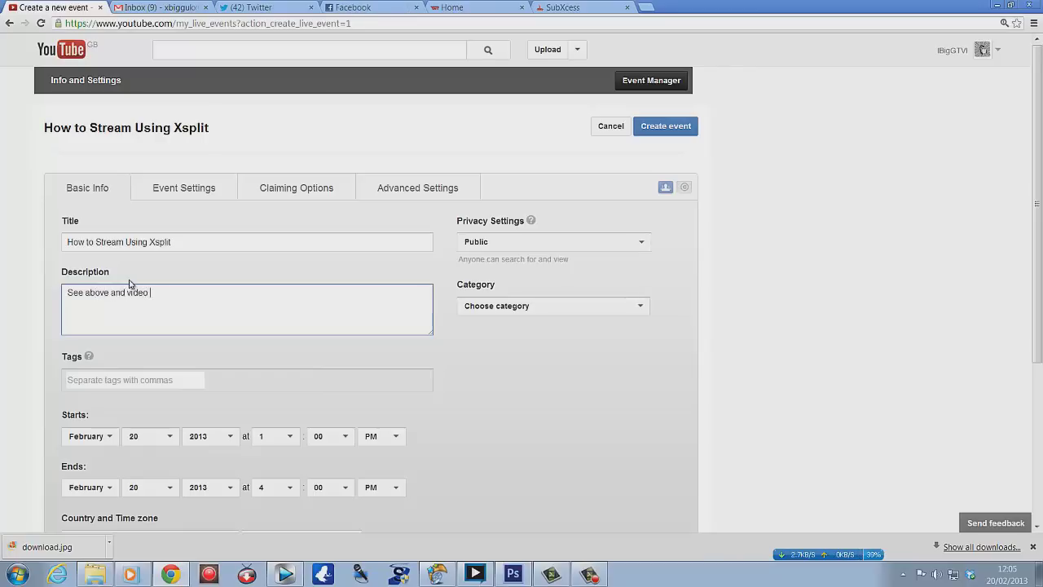
left_click(127, 379)
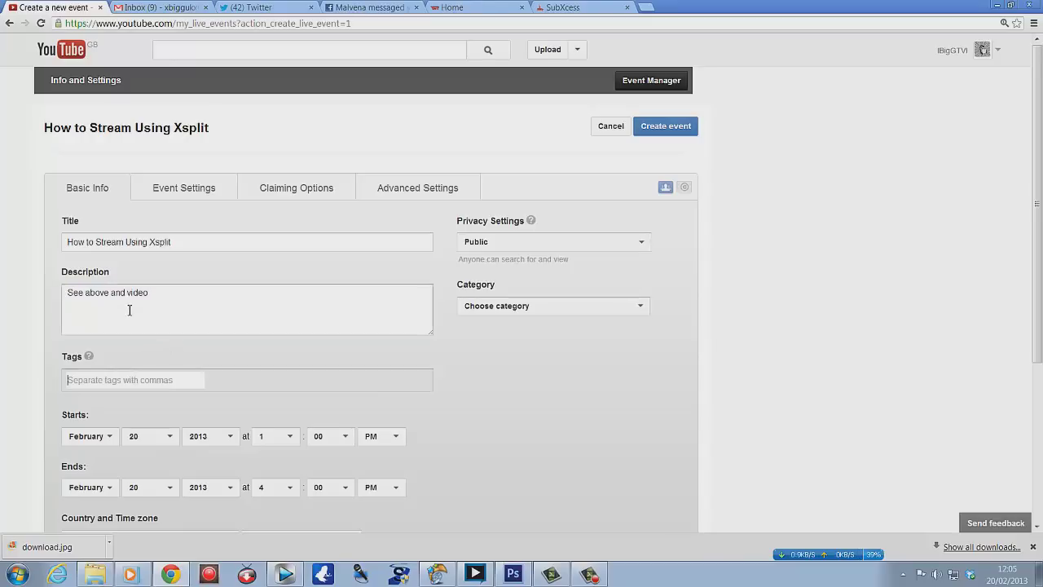
Schedule the event to start at 12:05 and end at 12:15 PM.
scroll(180, 186, "down", 1)
scroll(159, 331, "down", 1)
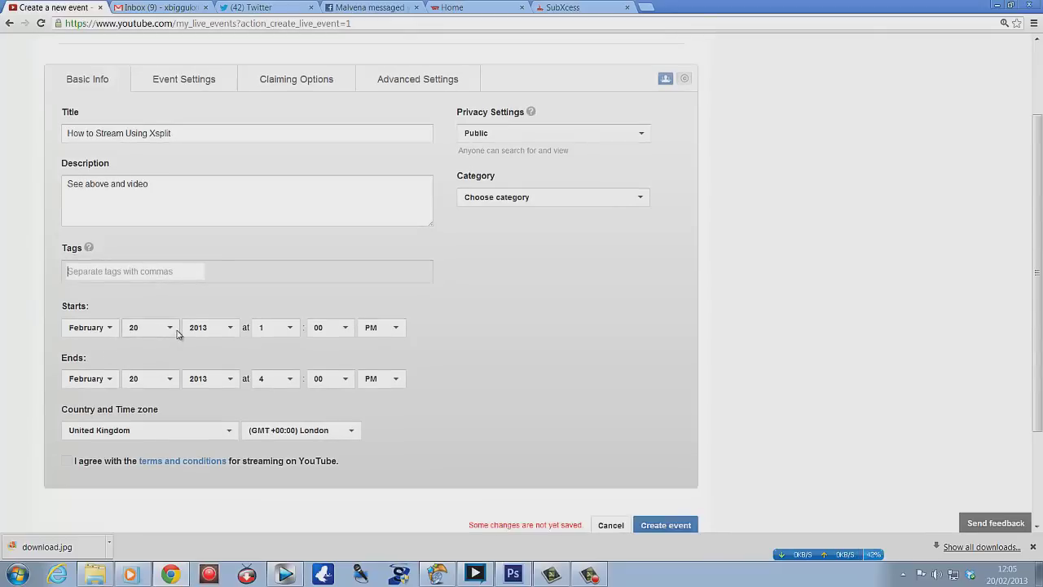
left_click(291, 328)
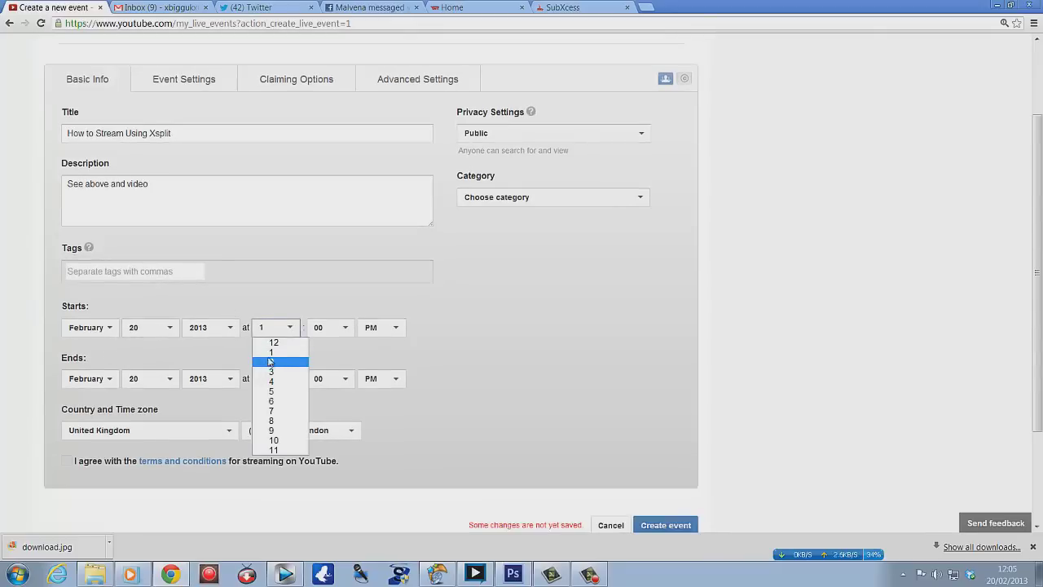
left_click(279, 343)
left_click(349, 328)
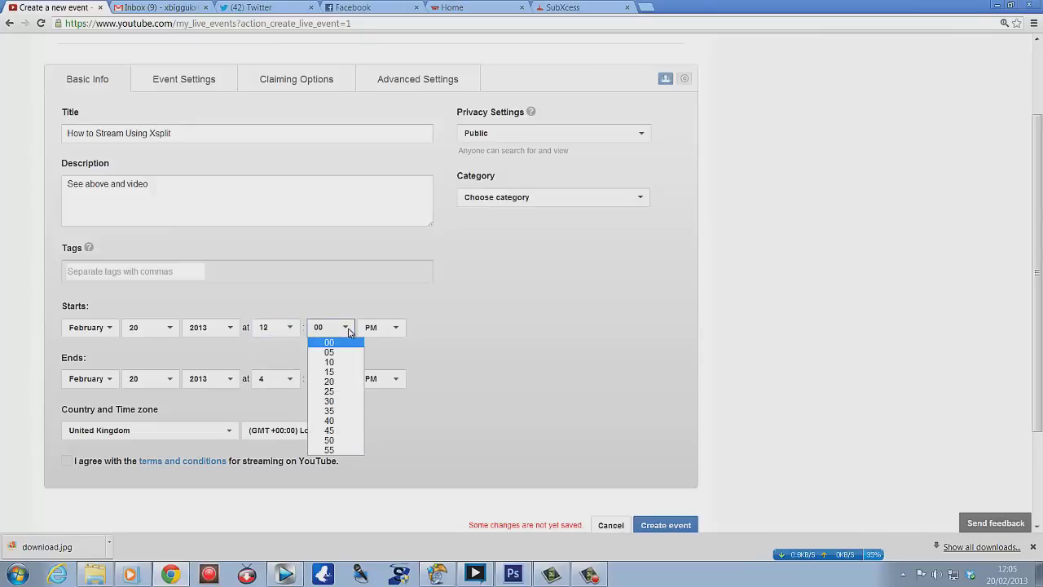
left_click(331, 353)
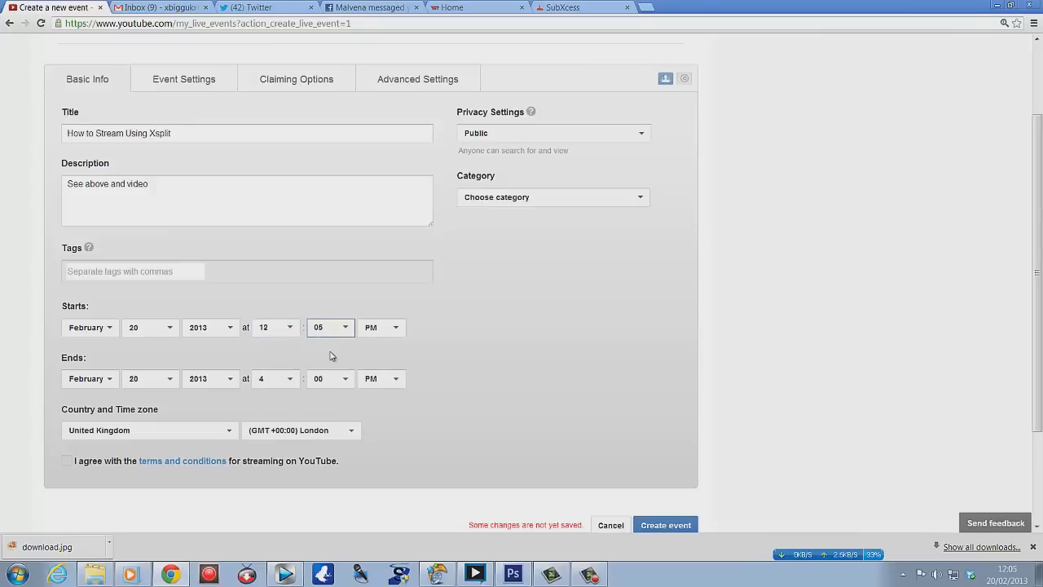
left_click(292, 381)
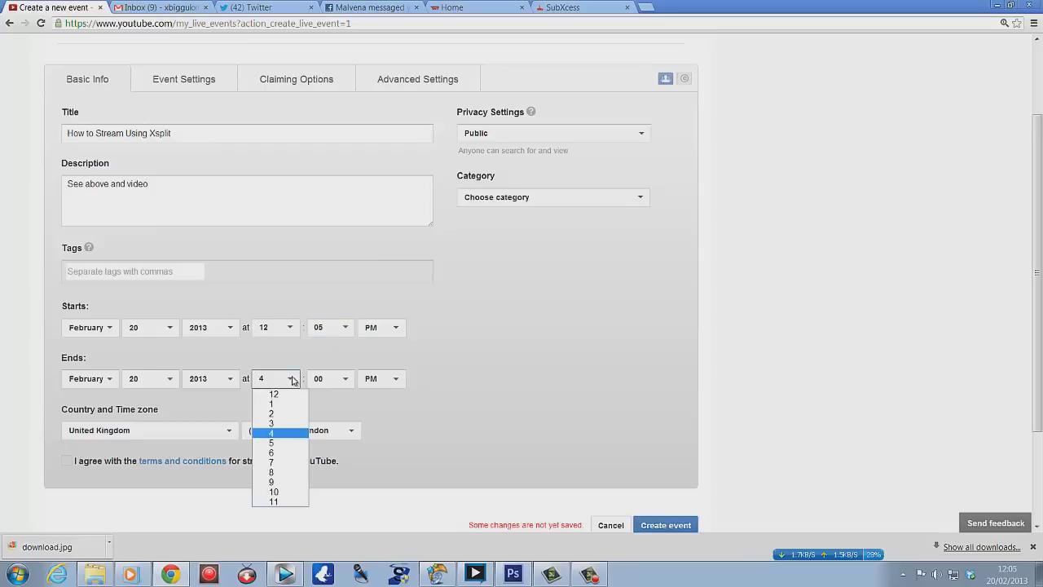
left_click(303, 394)
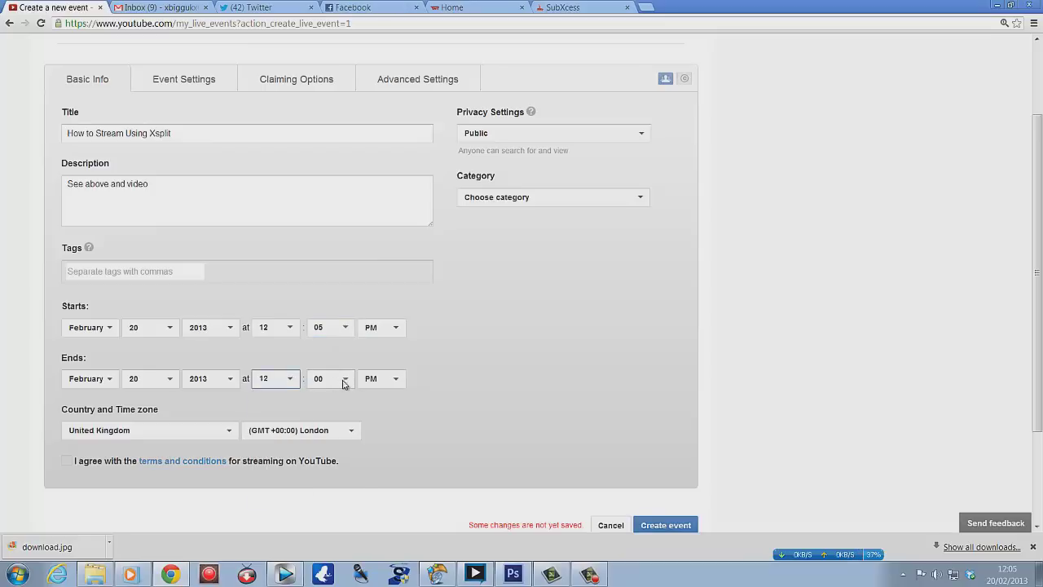
left_click(344, 381)
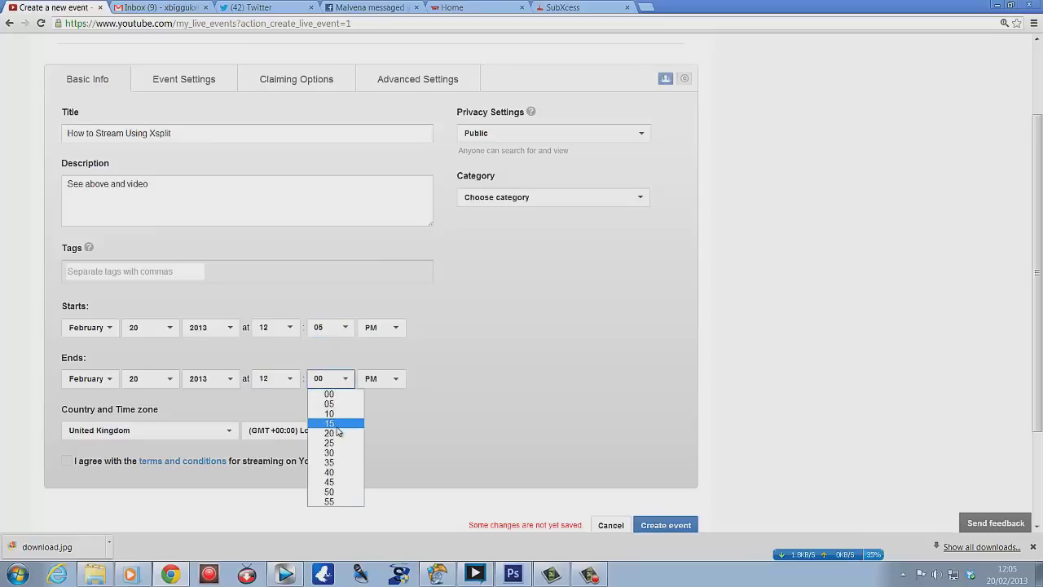
left_click(332, 424)
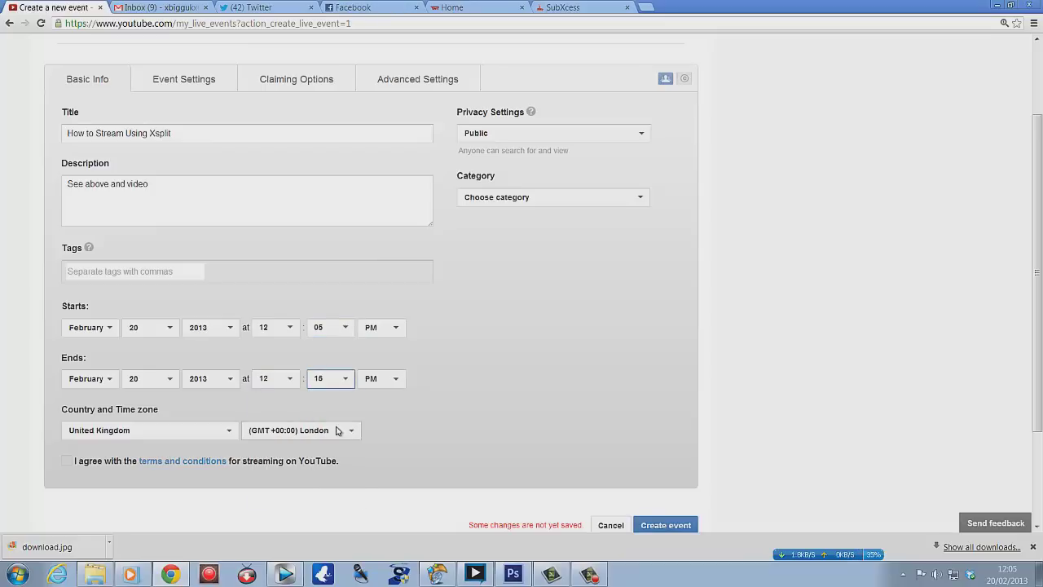
Accept the streaming terms and conditions and set the category to Gaming.
left_click(69, 462)
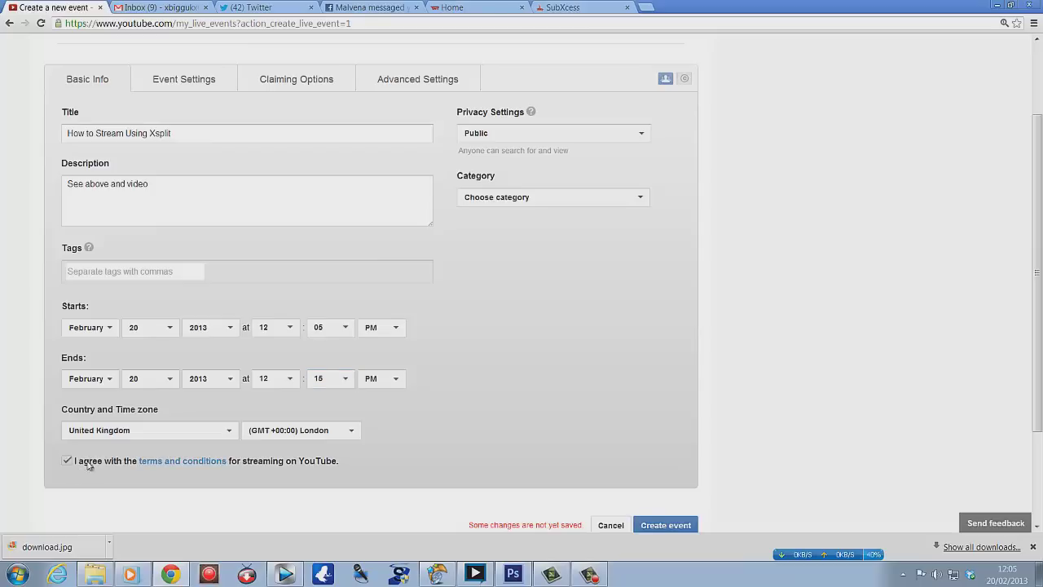
left_click(633, 205)
left_click(501, 271)
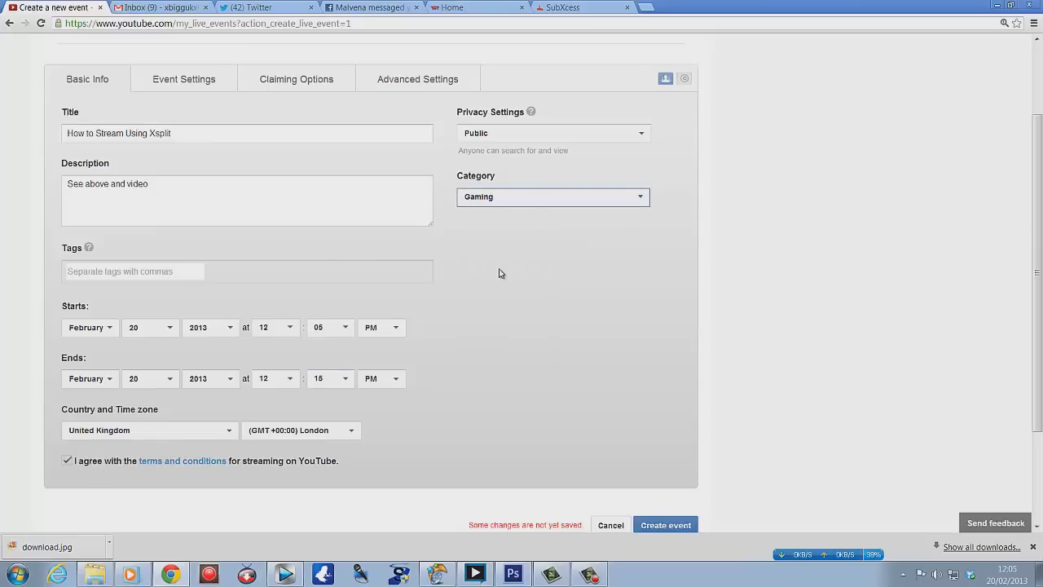
Review the event's settings tabs and tick Claim this video.
left_click(183, 79)
left_click(314, 189)
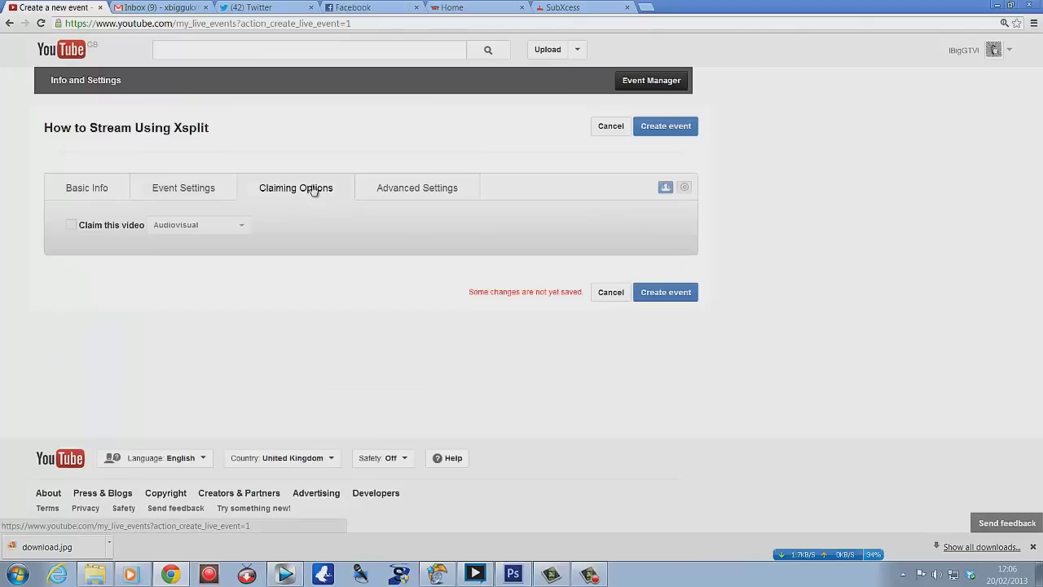
left_click(80, 227)
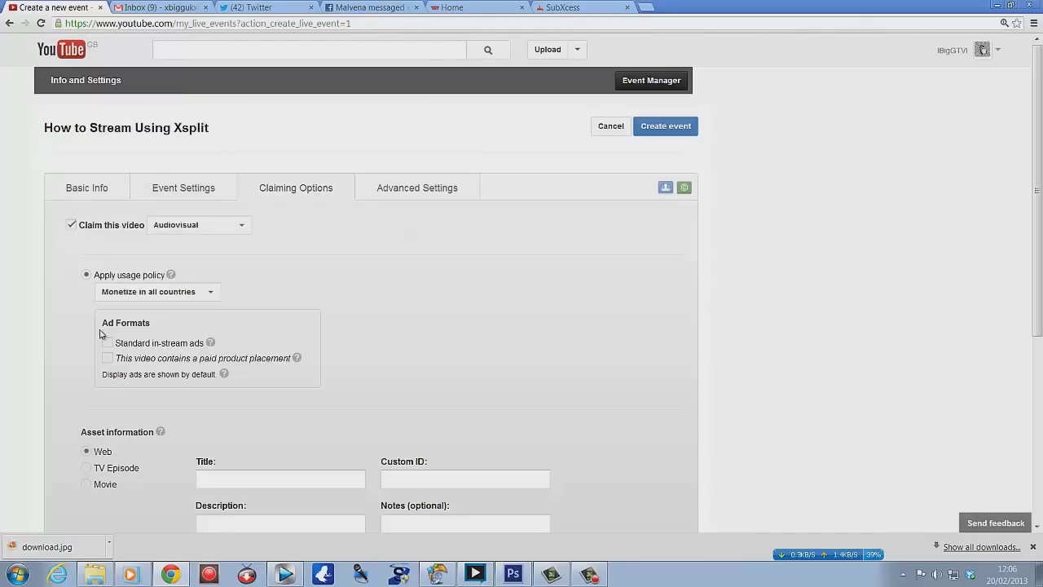
left_click(440, 192)
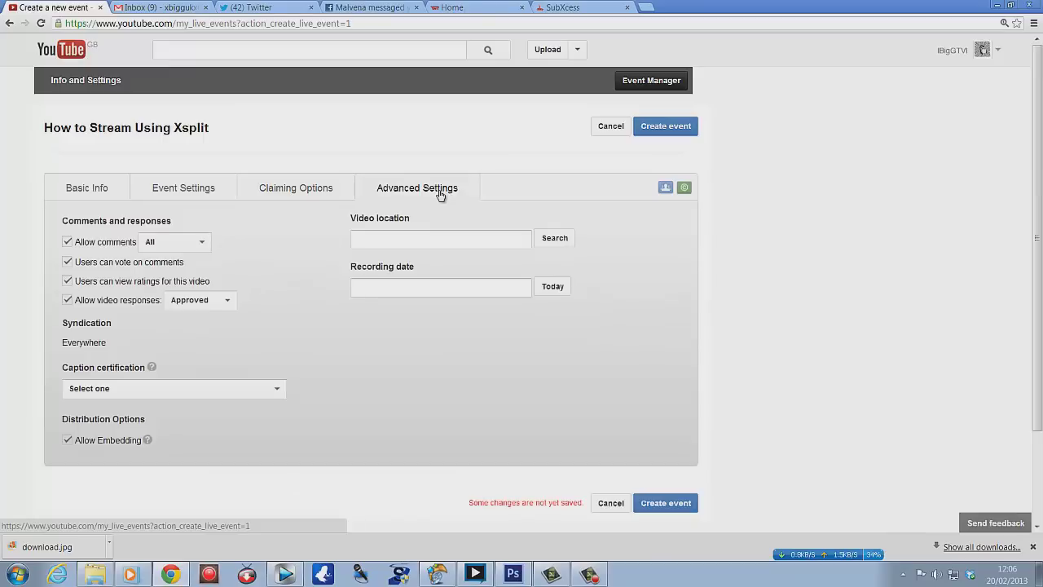
left_click(75, 188)
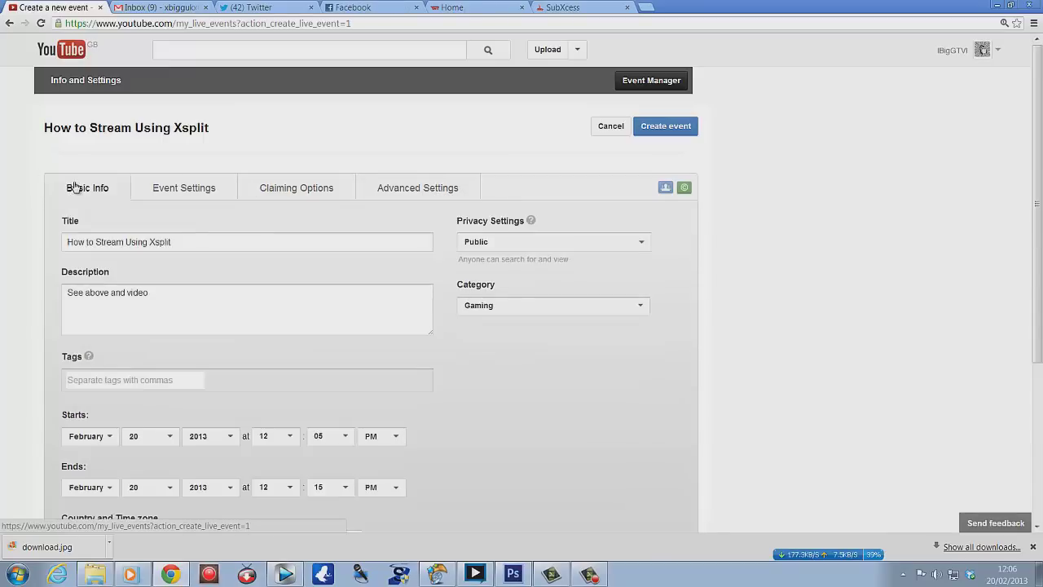
scroll(6, 200, "down", 2)
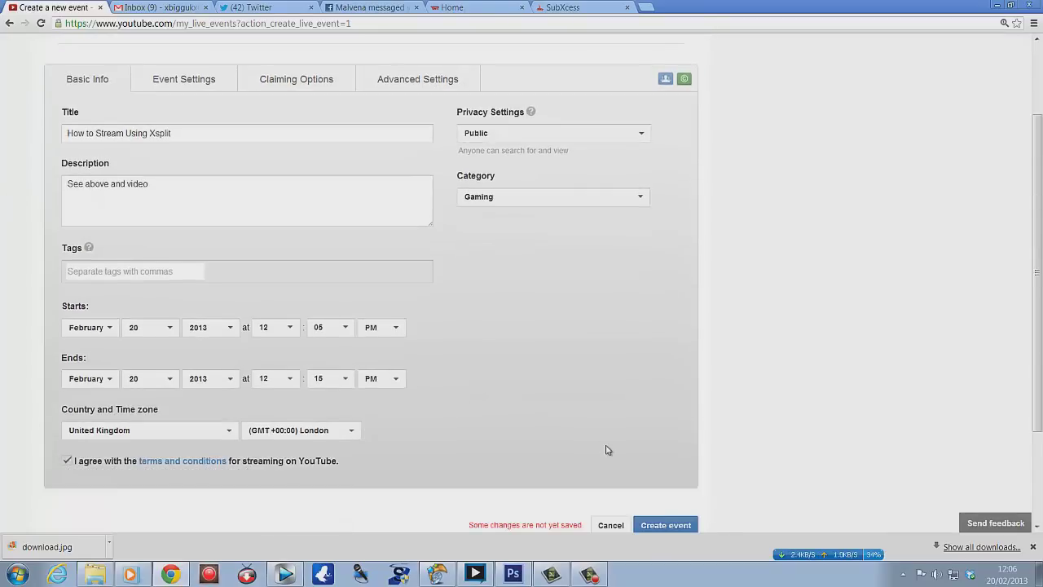
scroll(606, 450, "down", 1)
scroll(606, 450, "up", 1)
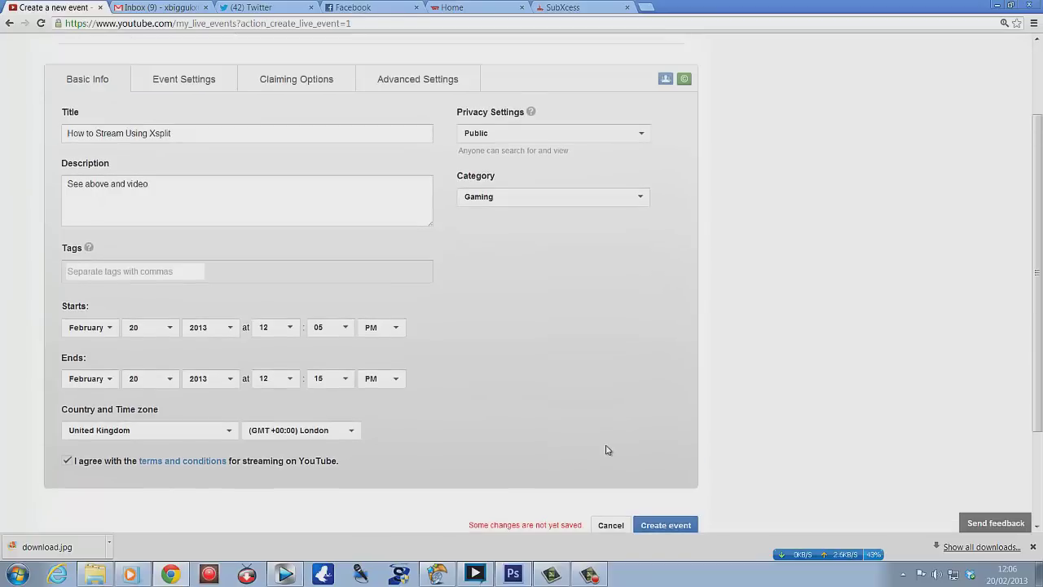
Create the event and choose Other encoders to reveal its stream name and server URLs.
left_click(662, 525)
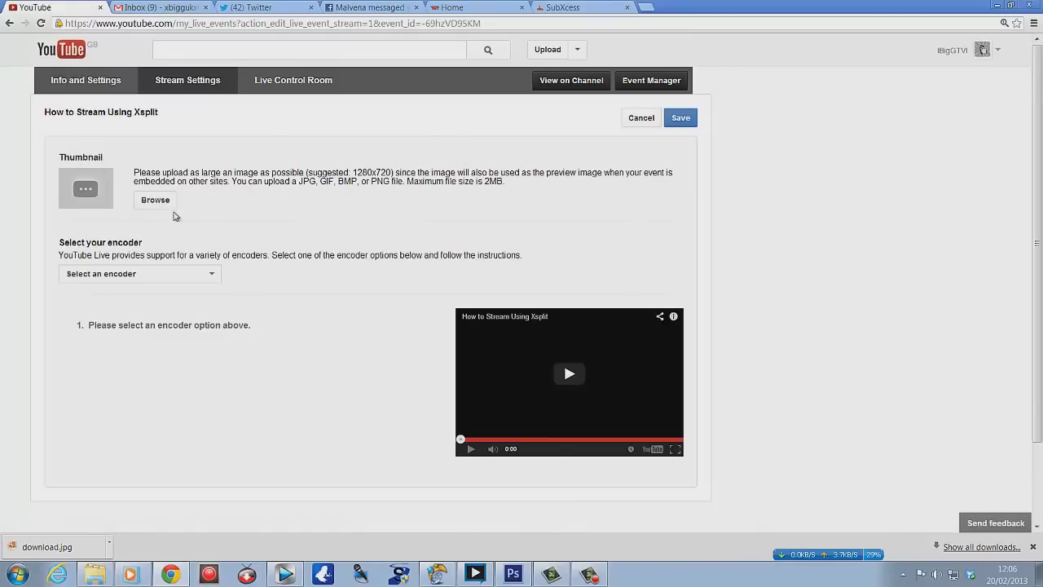
left_click(212, 275)
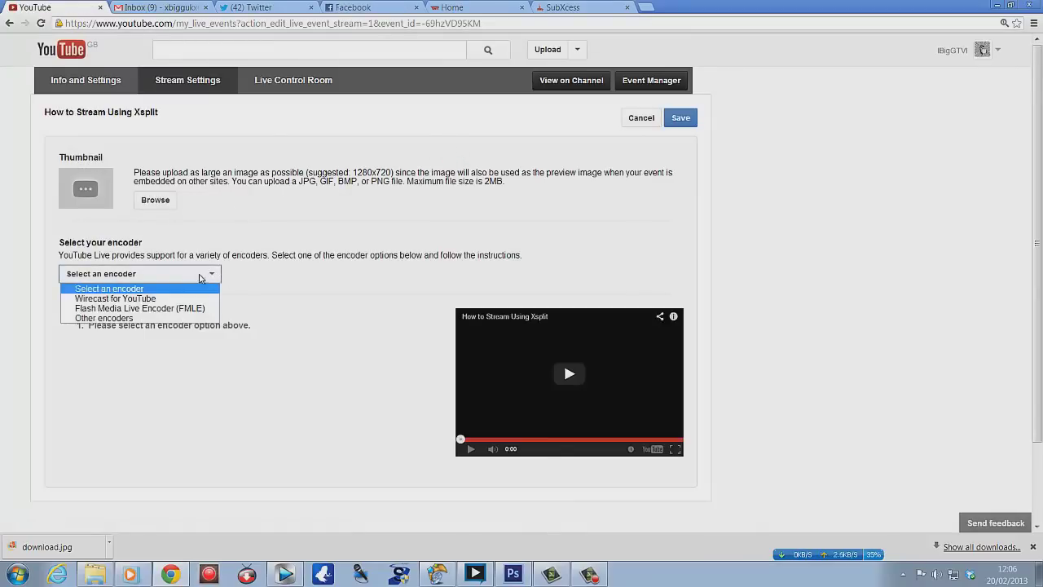
left_click(124, 318)
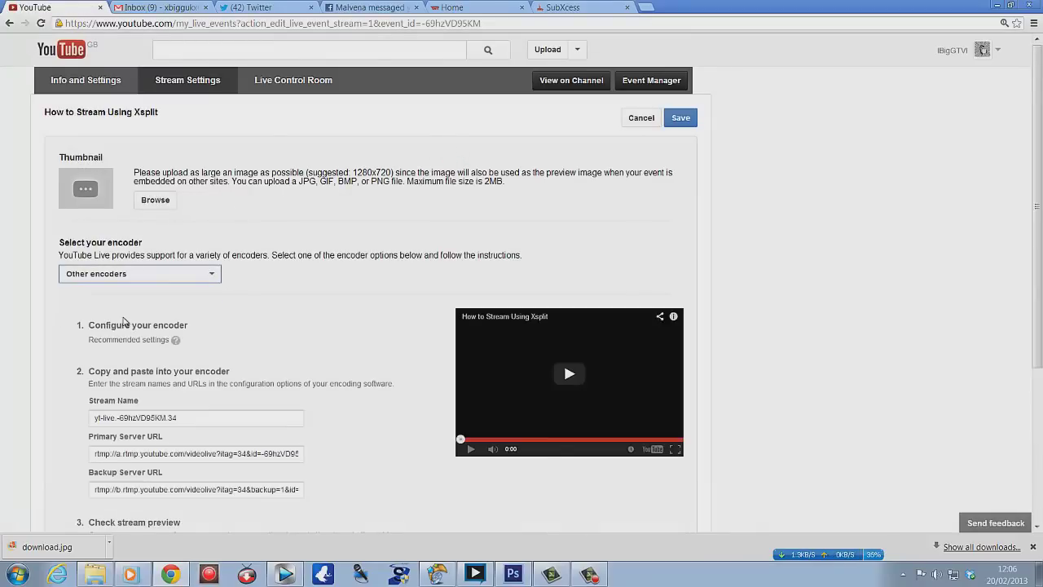
scroll(126, 326, "down", 2)
left_click(167, 311)
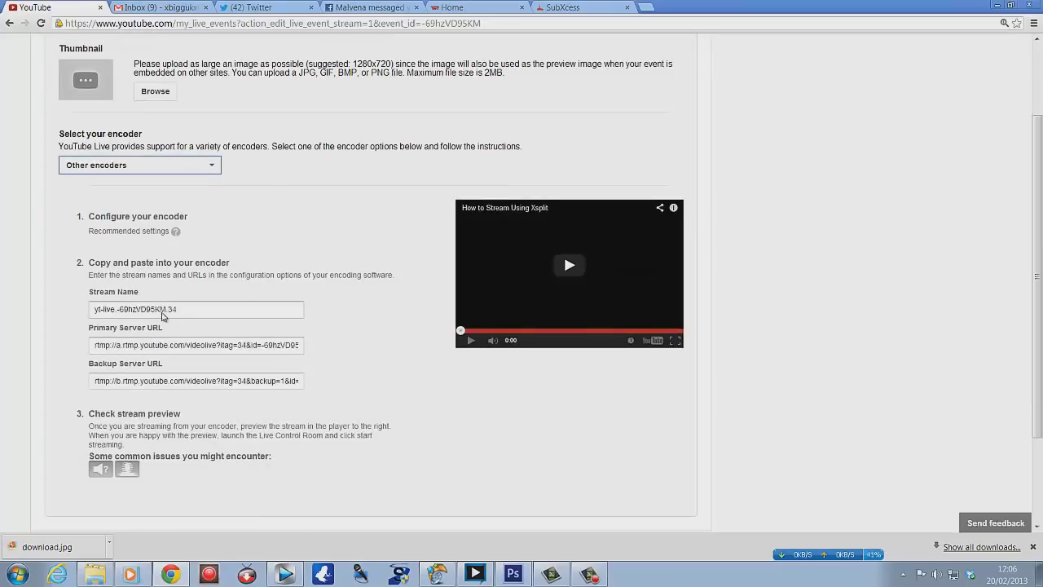
Edit the Black Ops 2 test channel from XSplit's General settings Channels list.
left_click(484, 572)
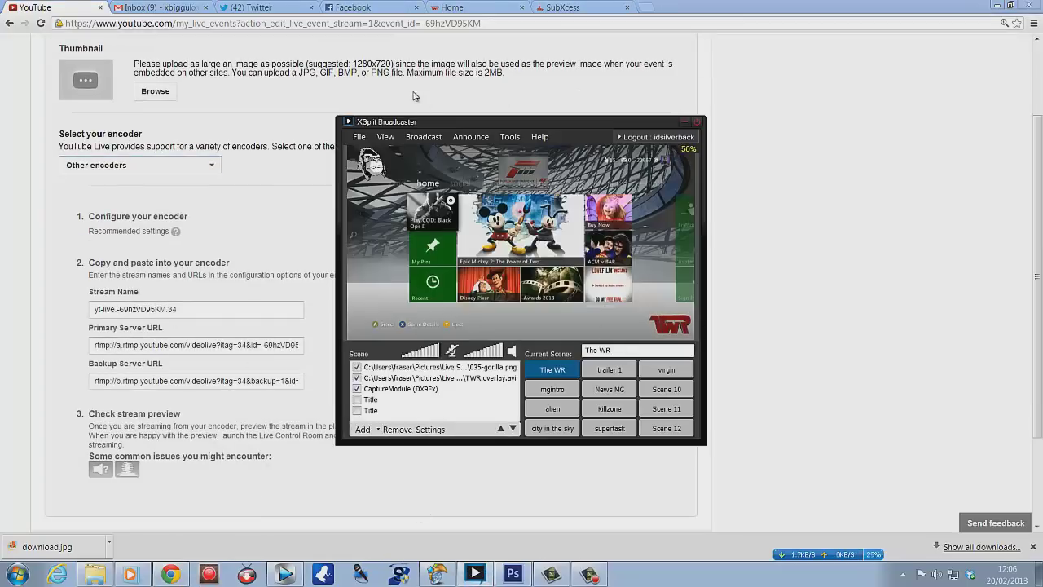
left_click_drag(468, 122, 670, 125)
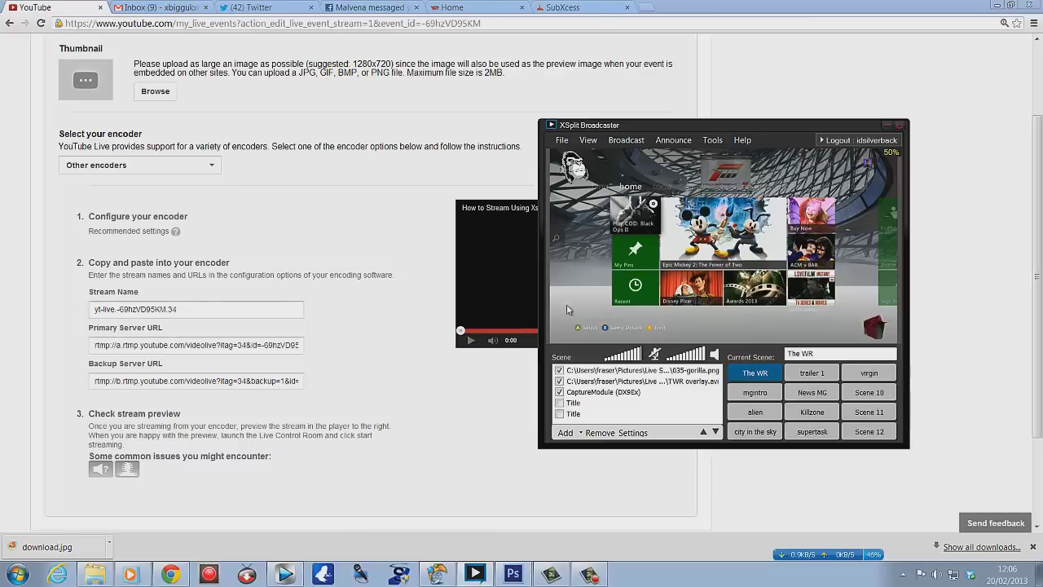
left_click(712, 140)
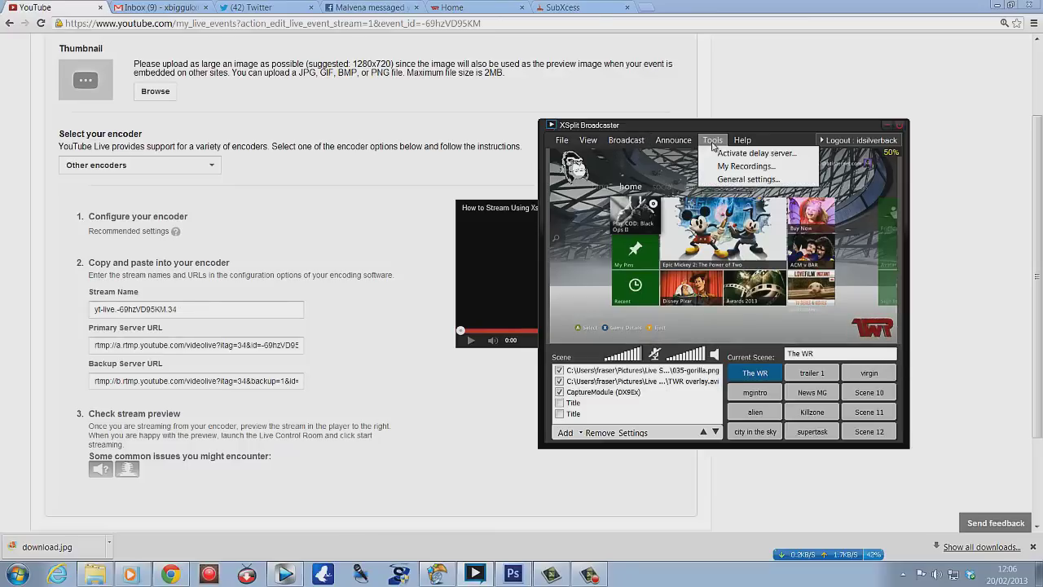
left_click(746, 179)
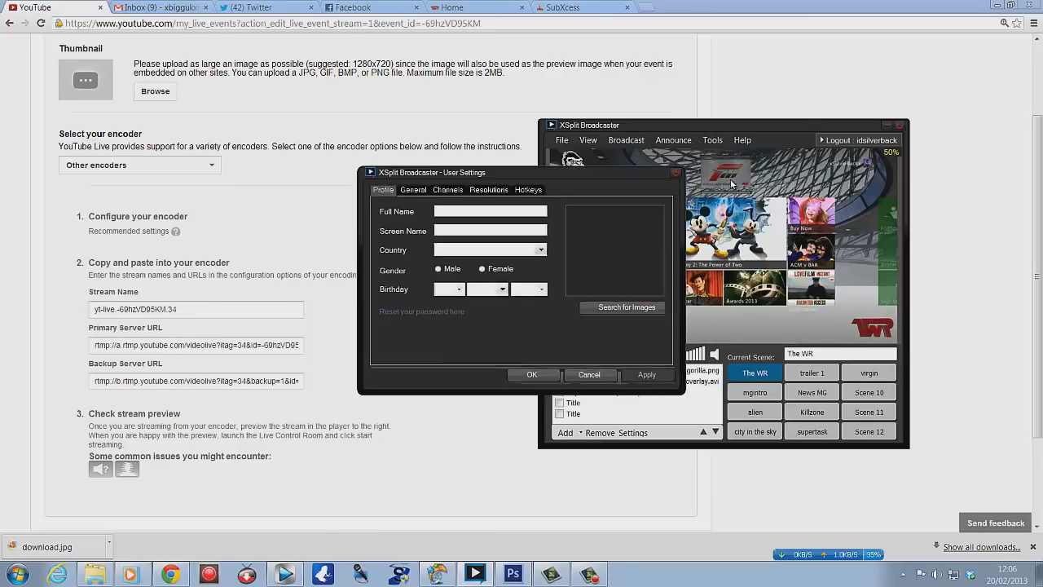
left_click(447, 189)
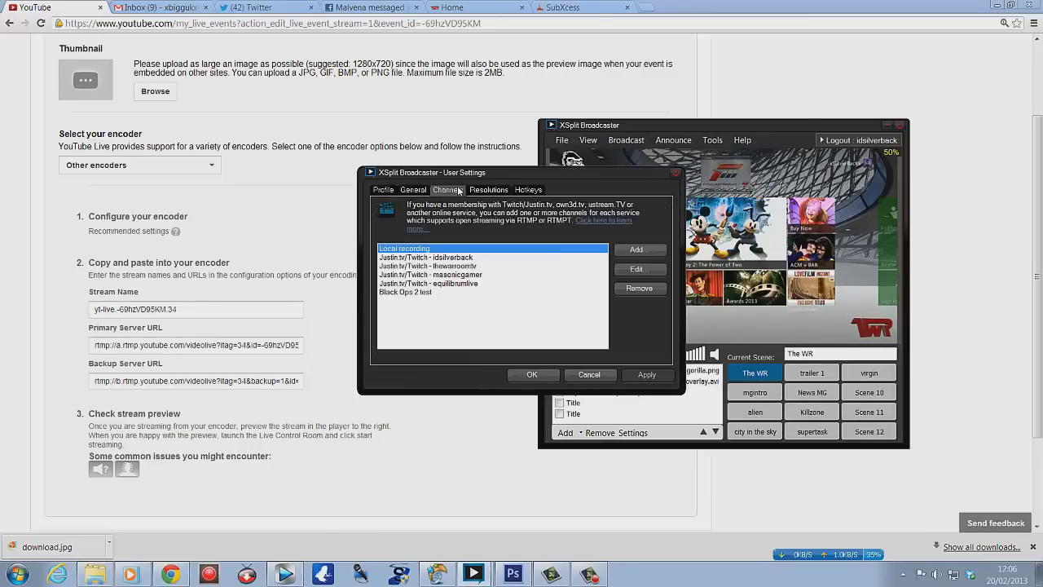
left_click(414, 293)
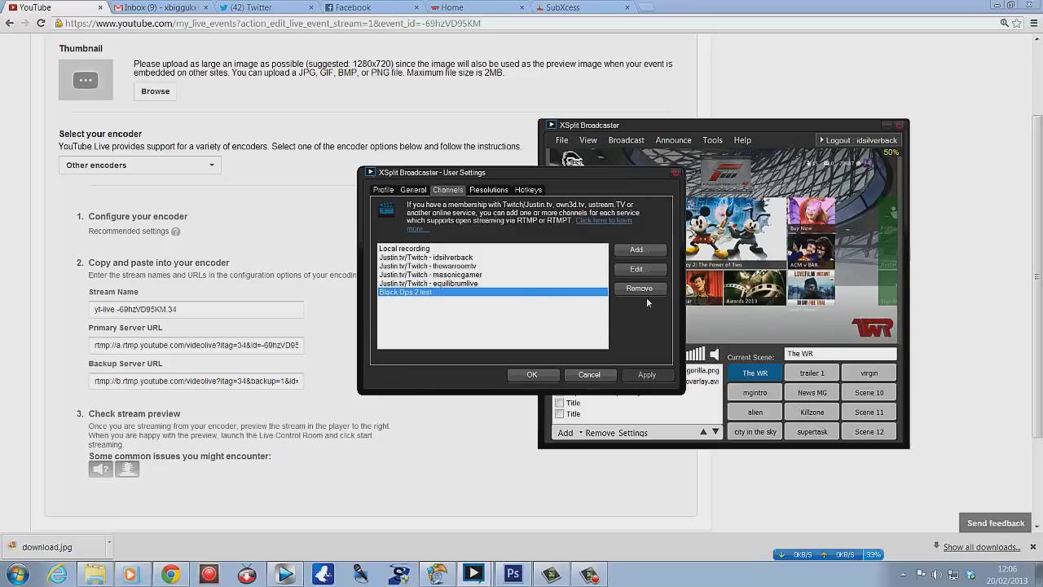
left_click(643, 270)
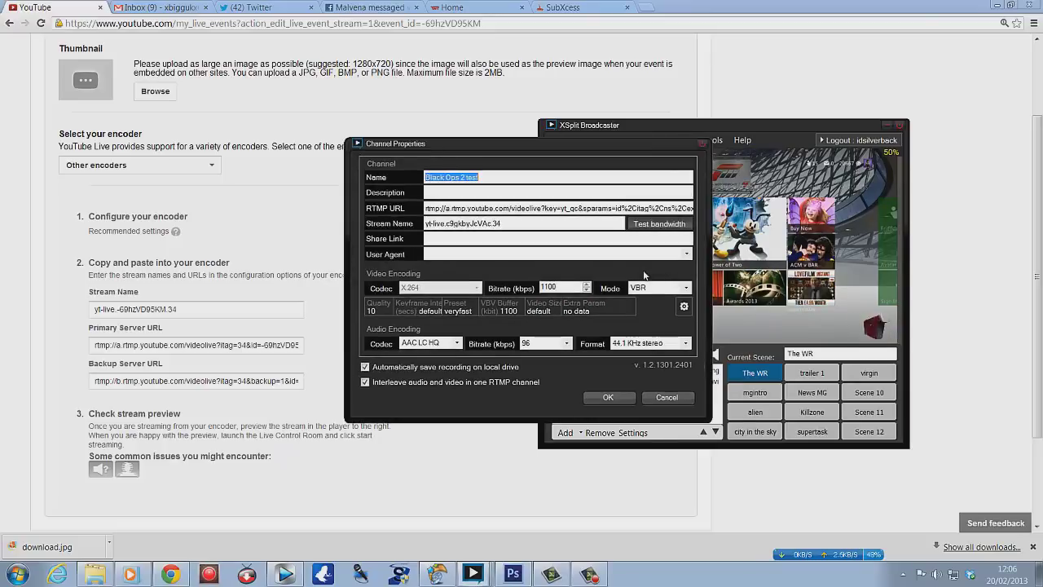
Copy the YouTube event's stream name and return to XSplit's Channel Properties.
left_click_drag(187, 313, 89, 311)
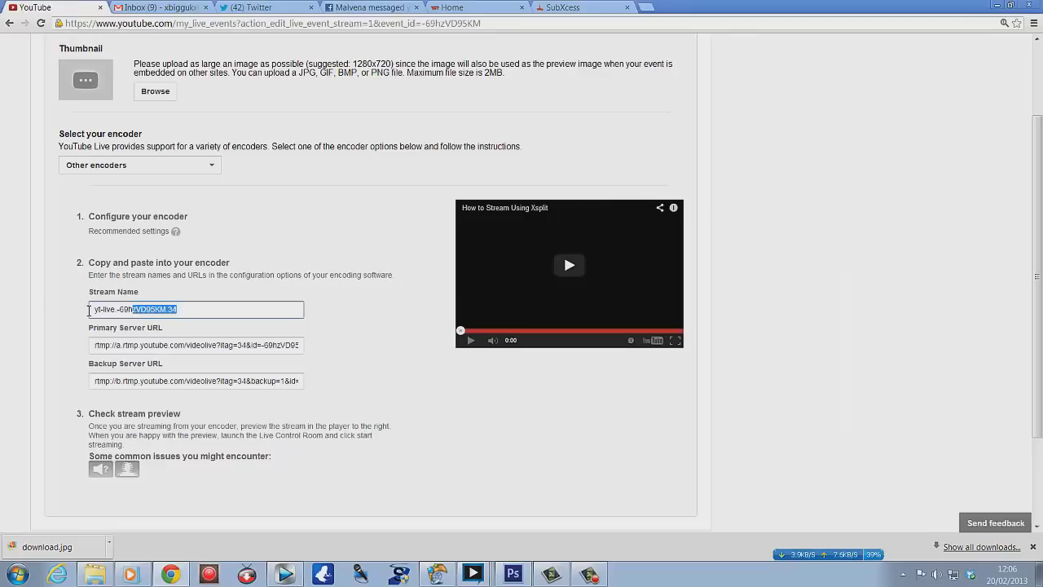
right_click(109, 310)
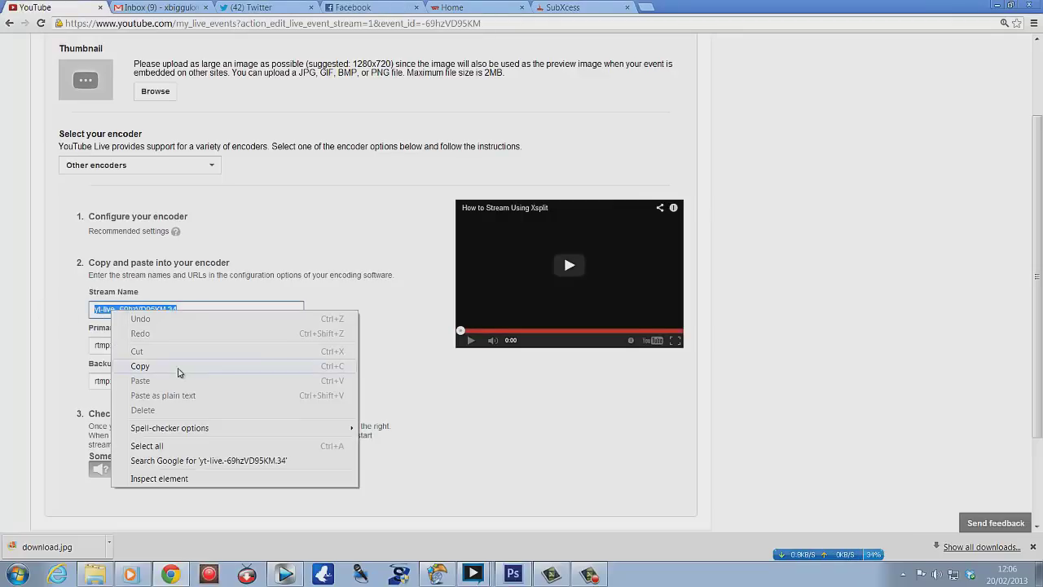
left_click(177, 371)
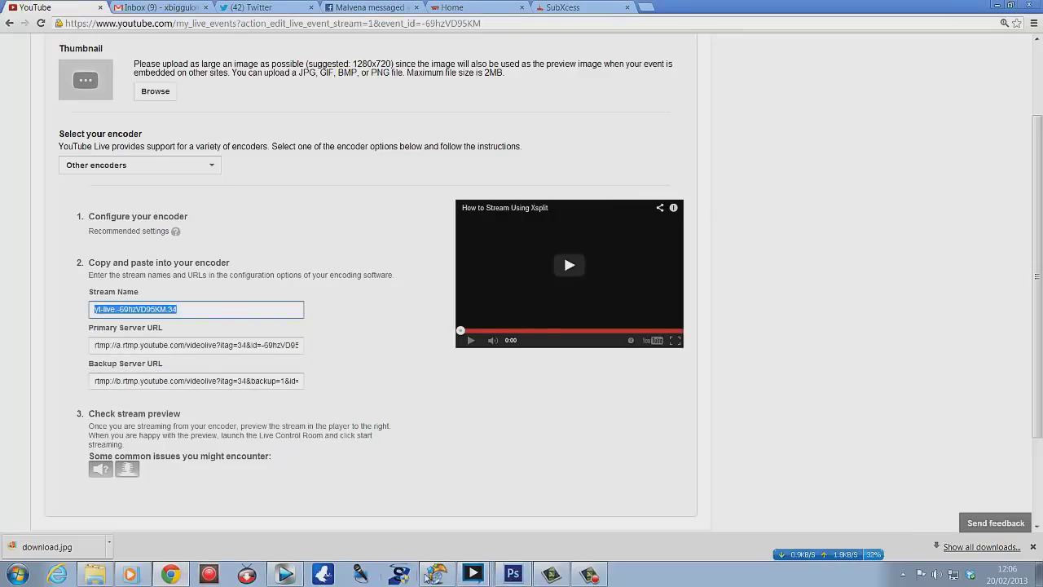
left_click(473, 574)
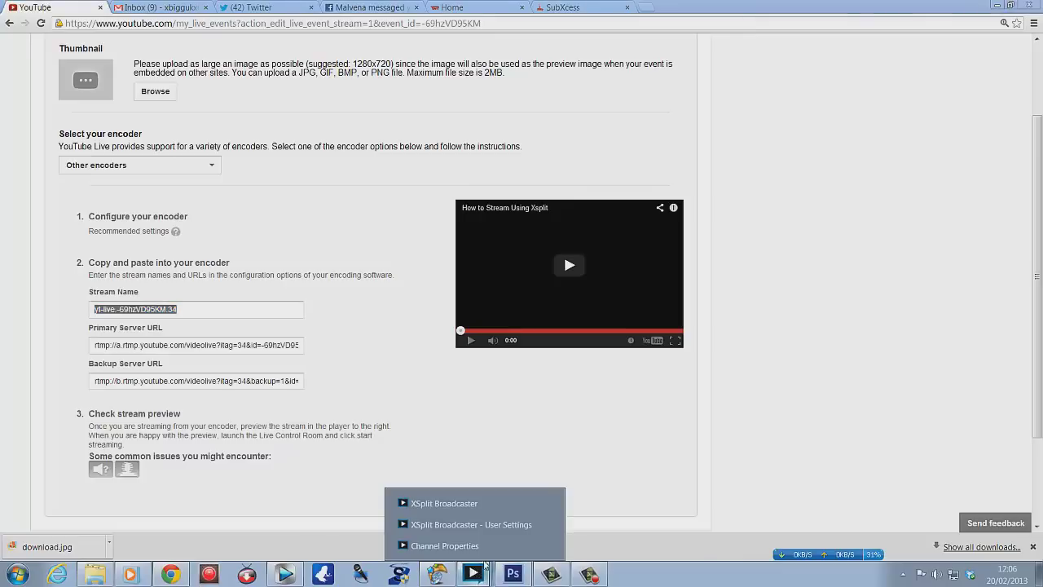
left_click(478, 503)
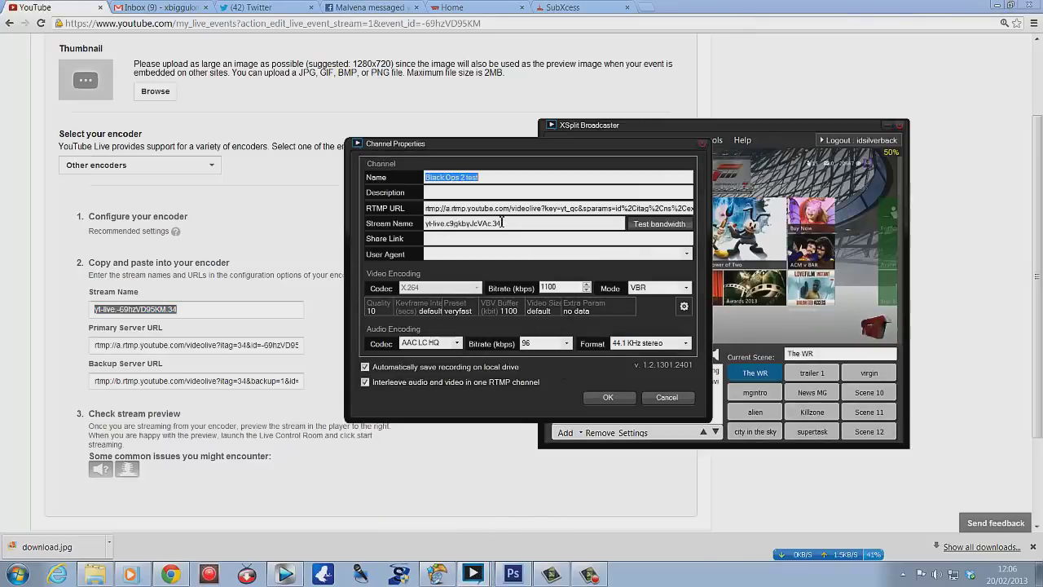
Replace XSplit's Stream Name with the pasted YouTube stream name and clear the old RTMP URL.
double_click(430, 224)
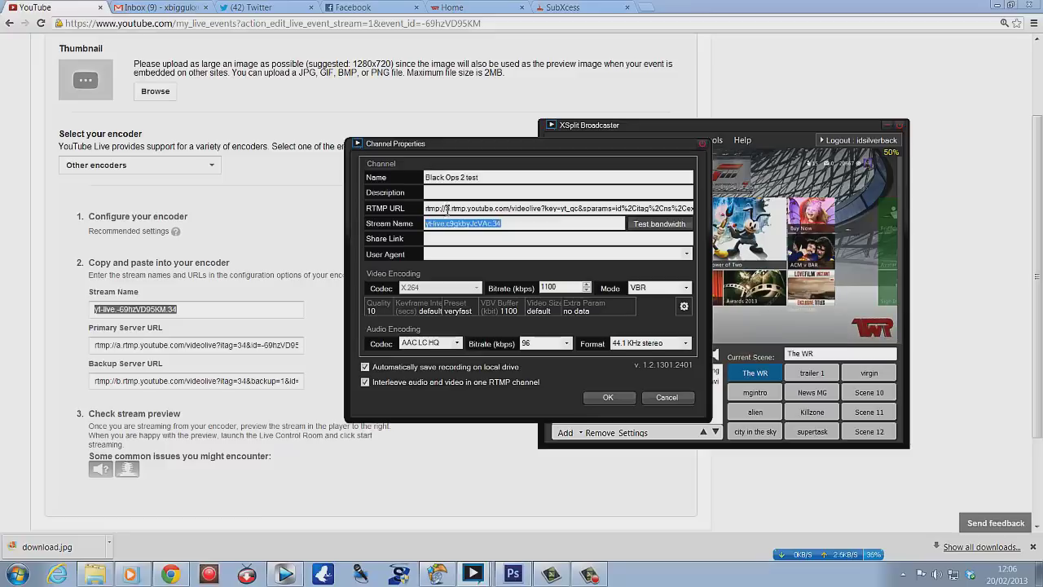
key("BackSpace")
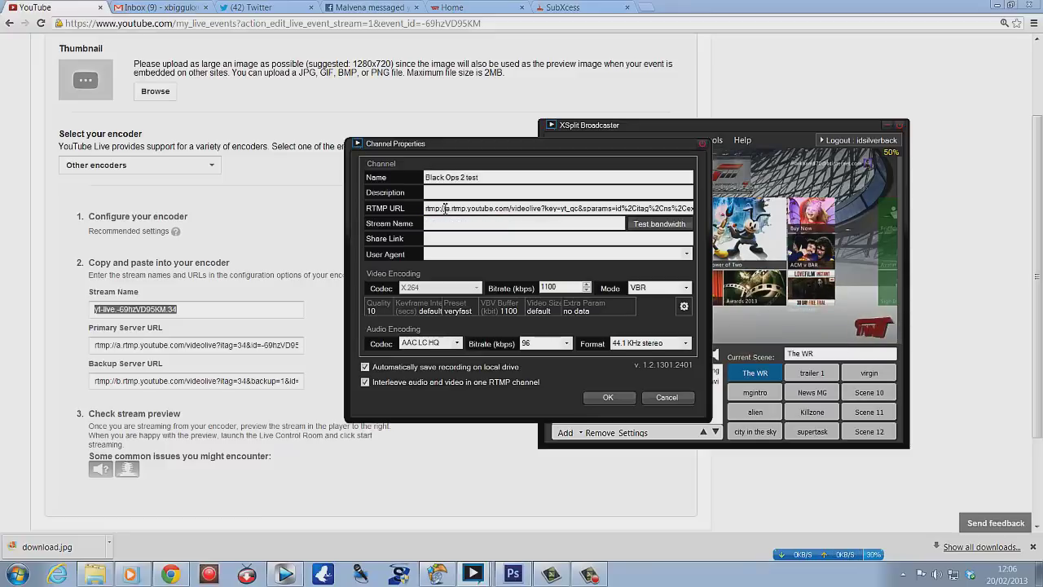
key("ctrl+v")
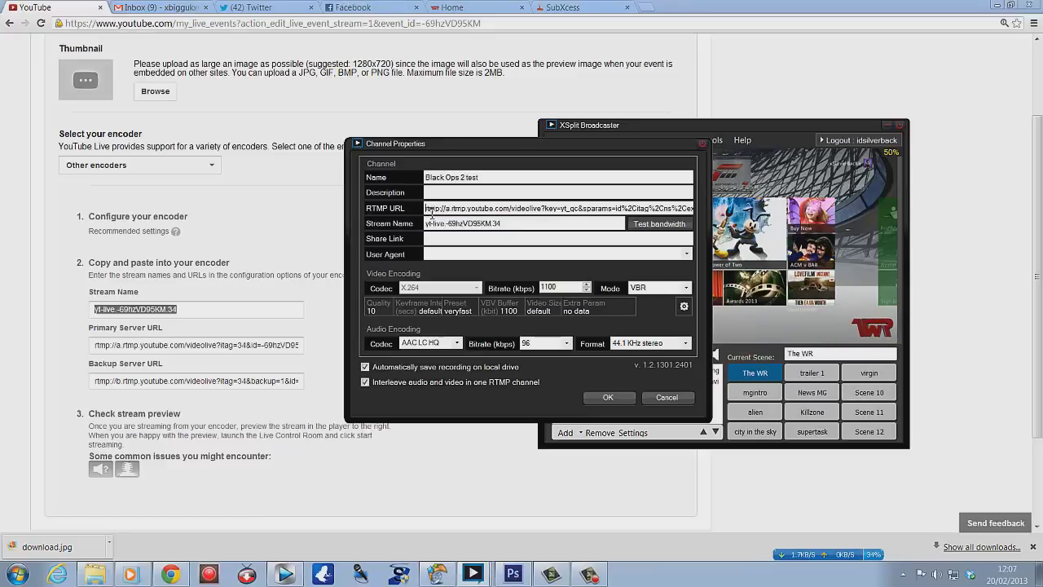
left_click_drag(428, 210, 701, 210)
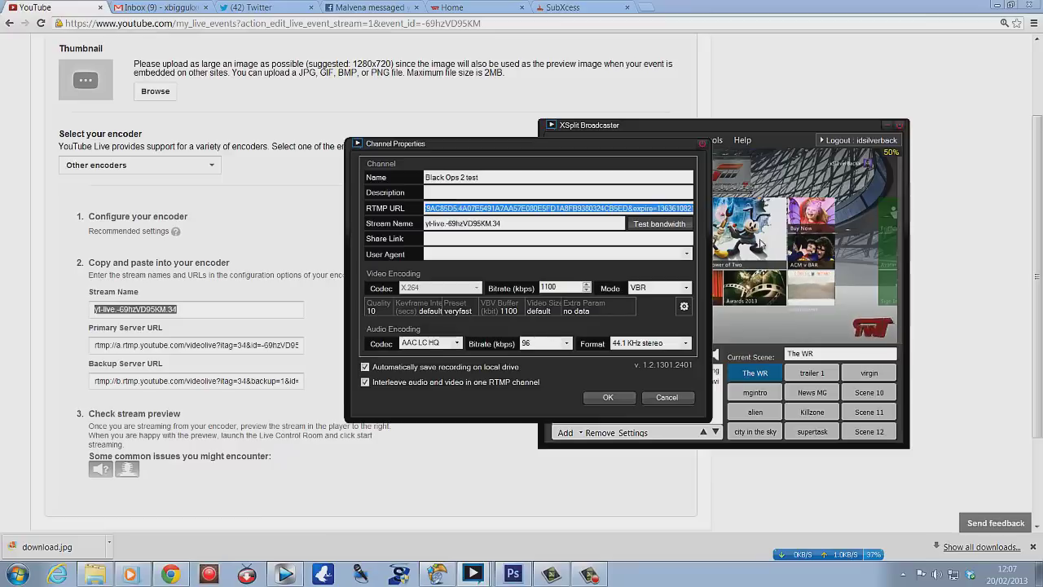
key("Delete")
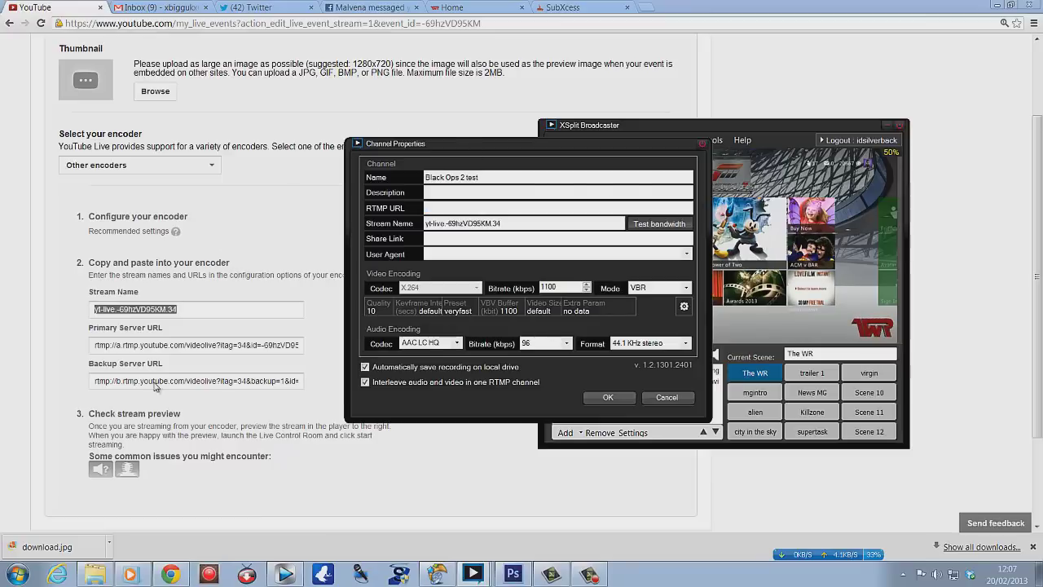
left_click(96, 348)
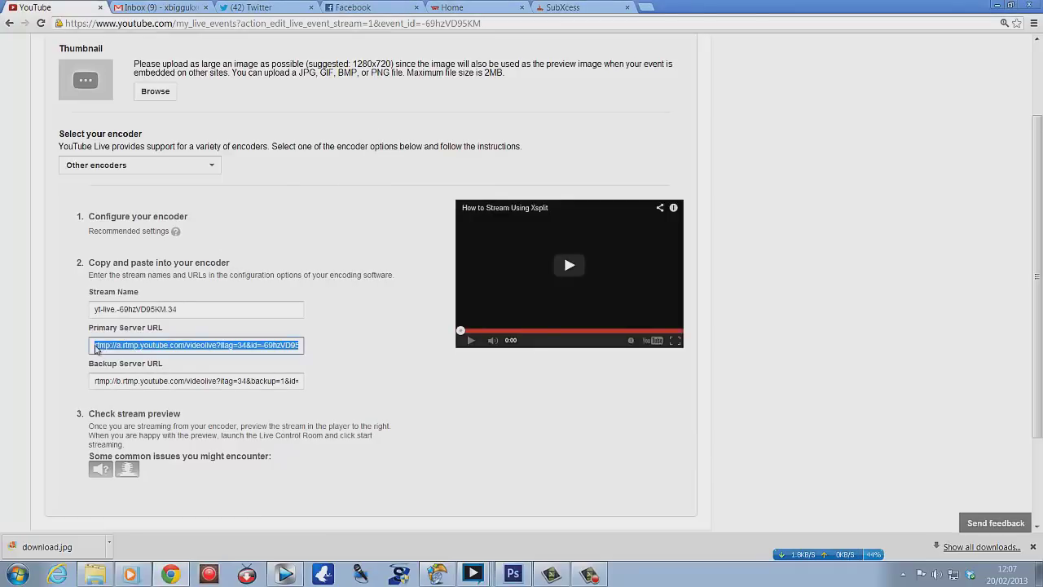
Copy the event's Primary Server URL from YouTube's stream settings.
right_click(97, 349)
left_click(87, 345)
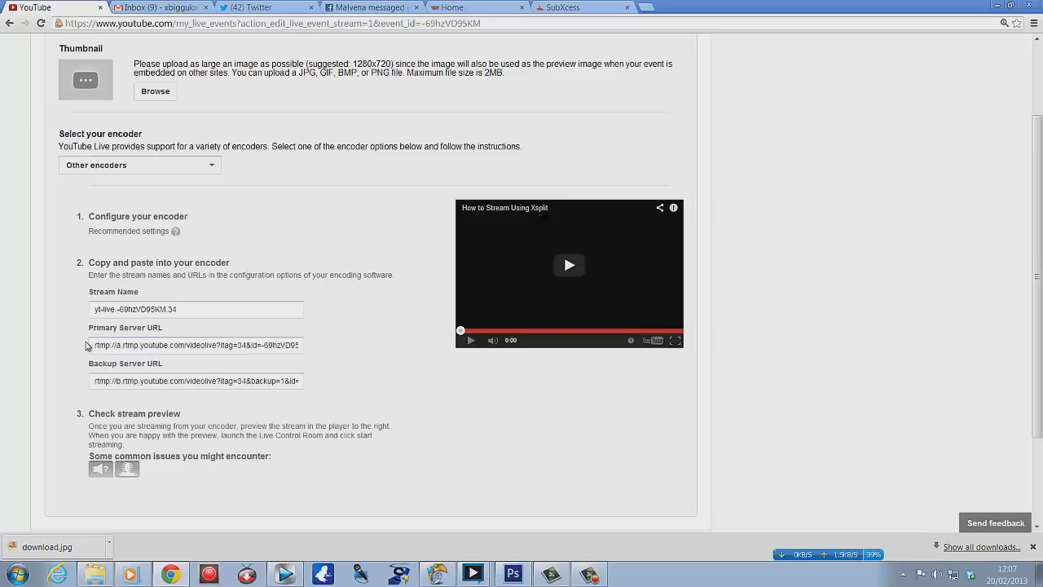
left_click(113, 311)
left_click(114, 346)
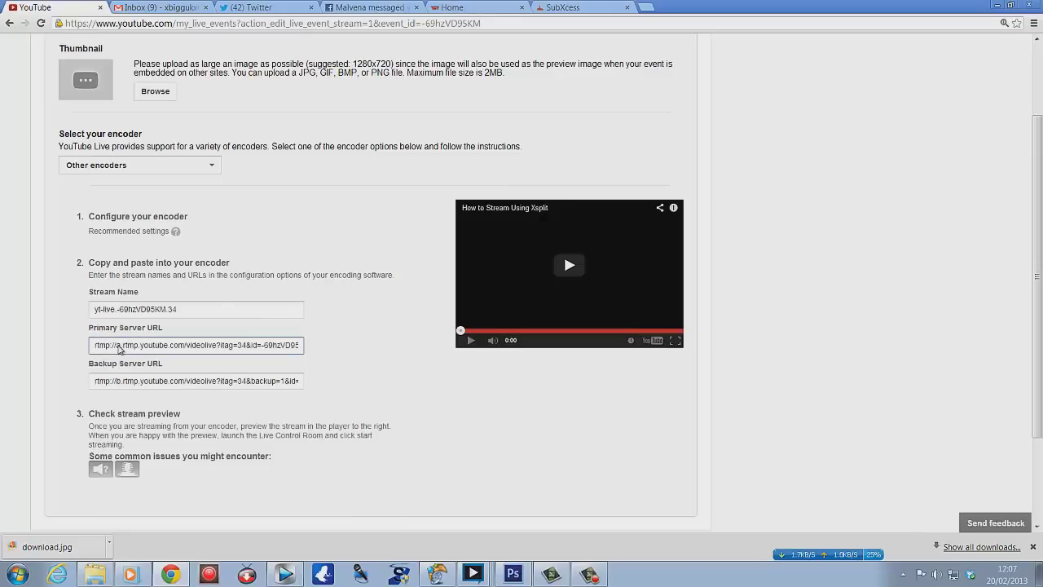
right_click(119, 348)
left_click(145, 400)
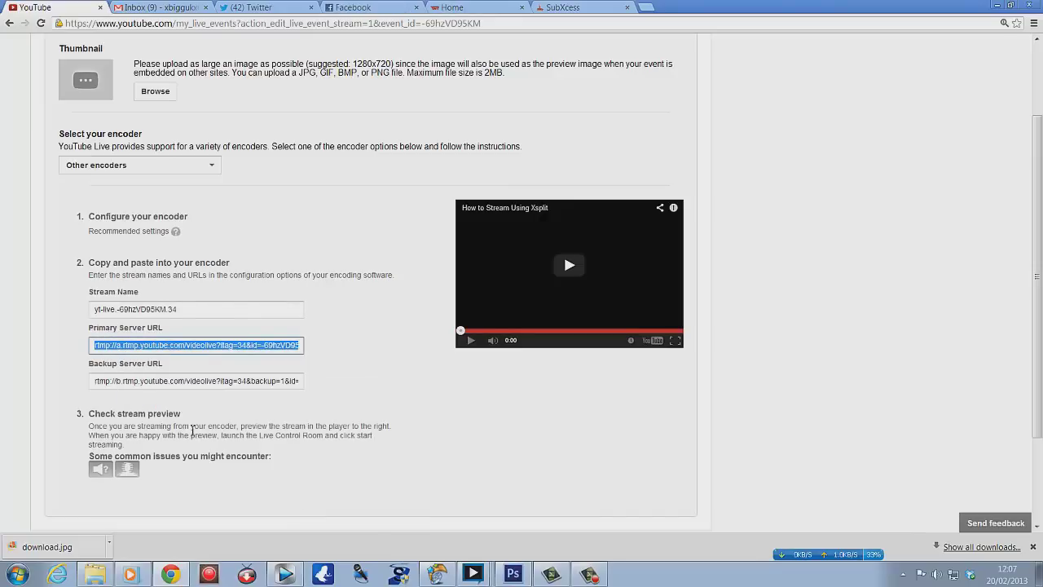
Paste the YouTube Primary Server URL into the channel's RTMP URL field.
mouse_move(447, 580)
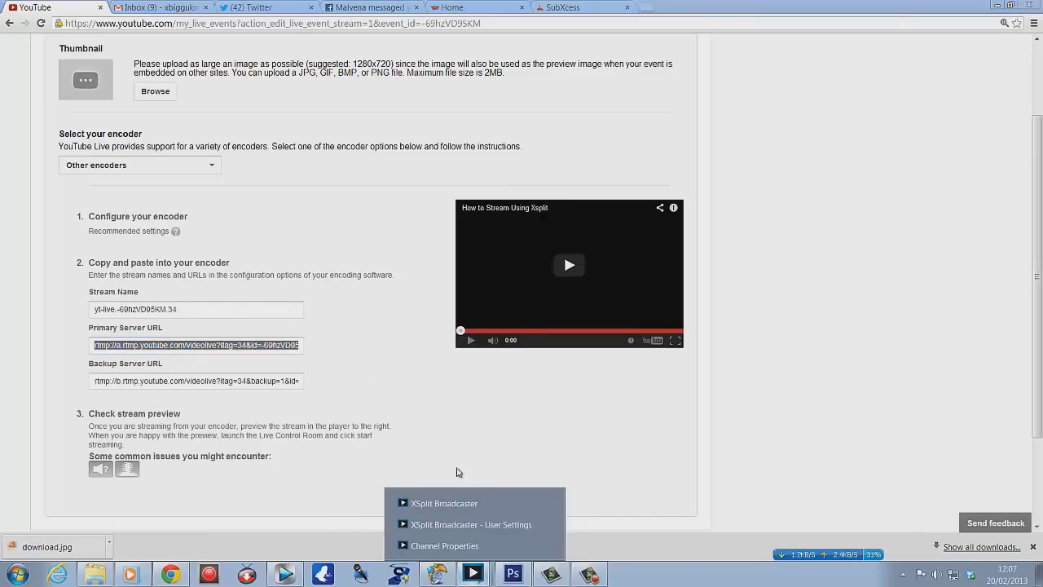
left_click(431, 507)
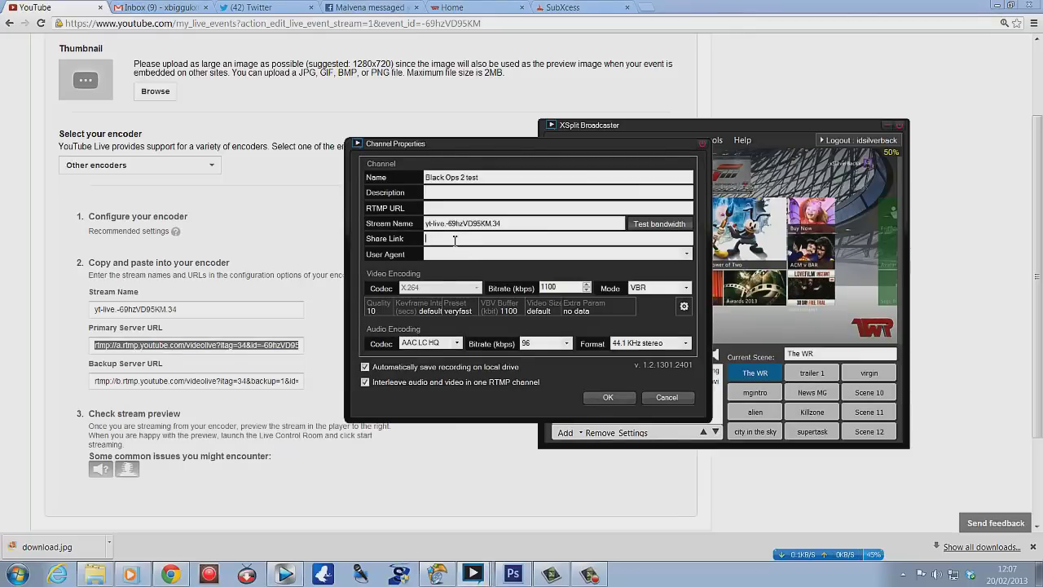
right_click(453, 240)
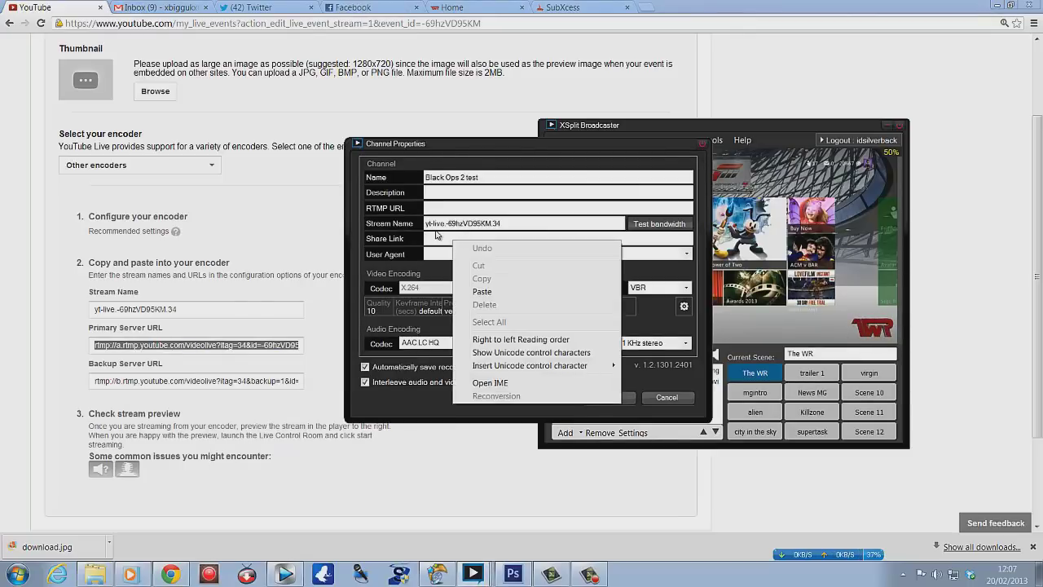
left_click(432, 207)
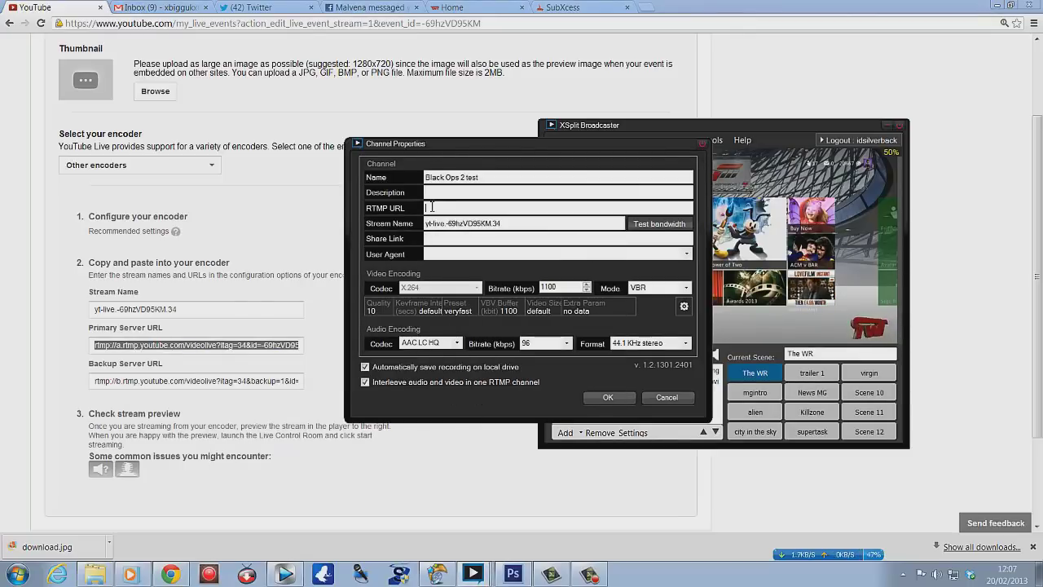
right_click(432, 207)
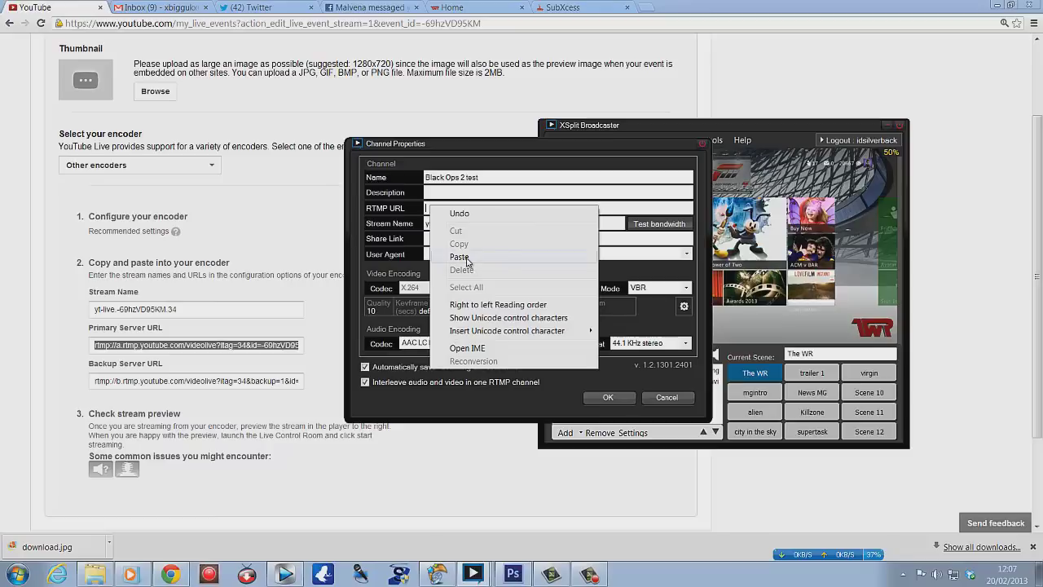
left_click(458, 257)
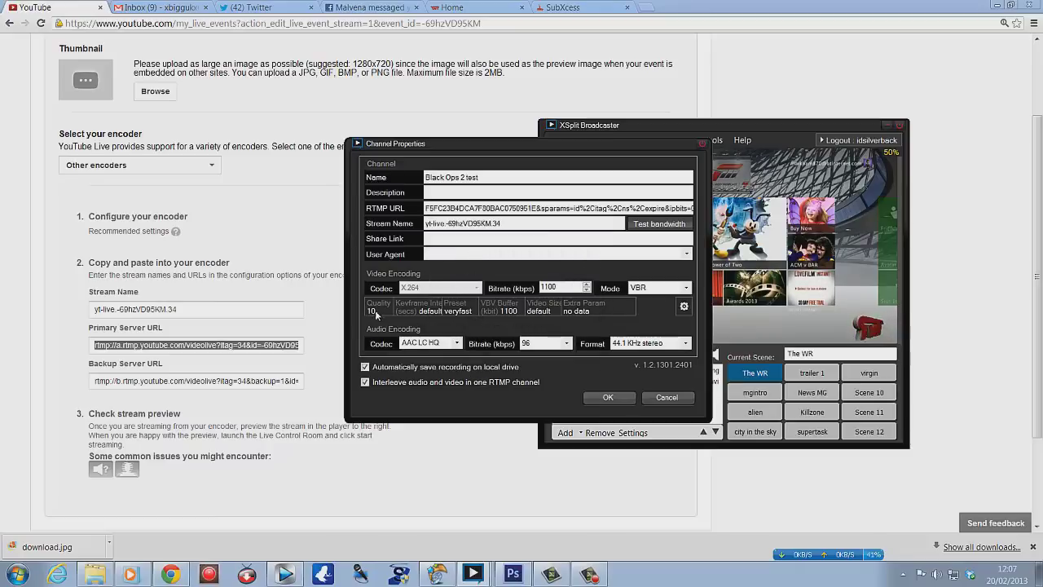
Save the channel properties and apply and close XSplit's User Settings.
left_click(610, 397)
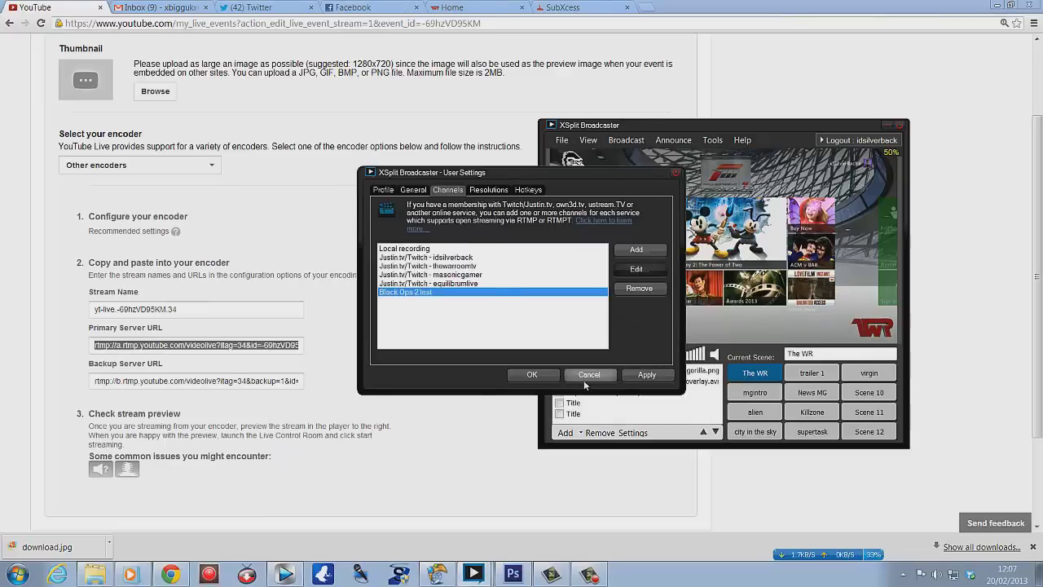
left_click(644, 374)
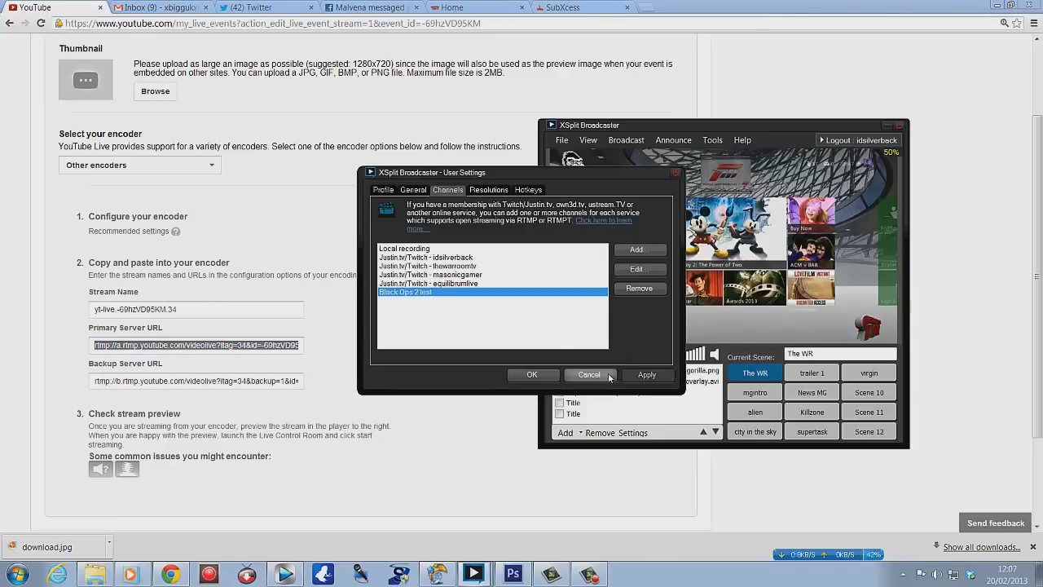
left_click(551, 376)
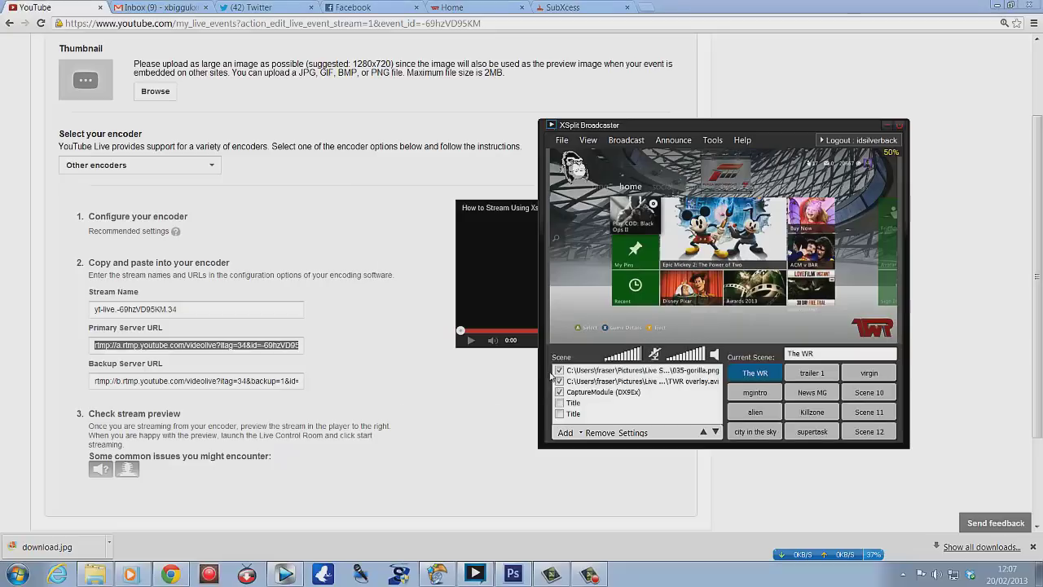
Start XSplit streaming to the Black Ops 2 test channel and open the event's channel view in a new tab.
left_click(626, 140)
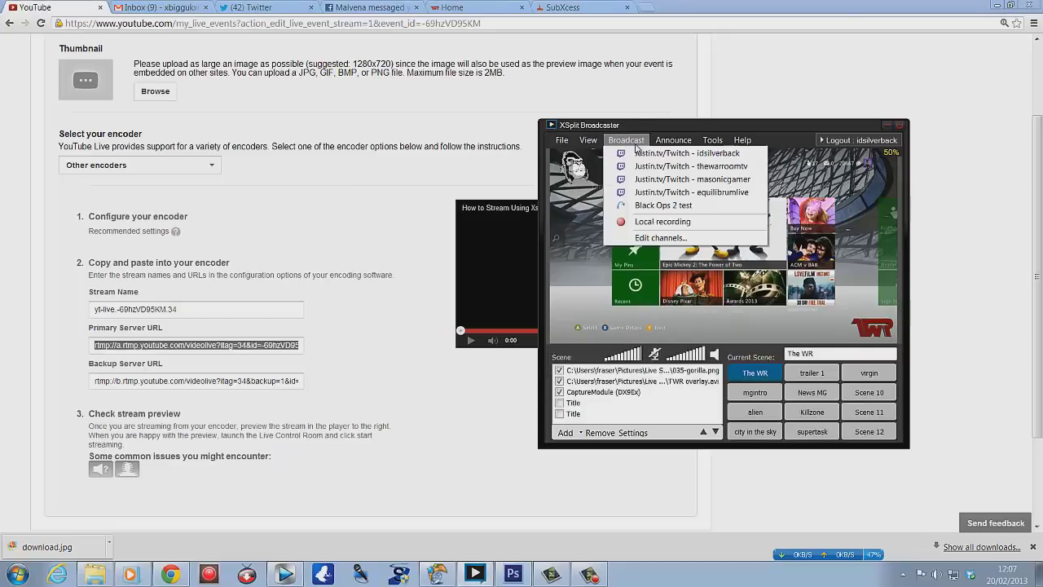
left_click(665, 205)
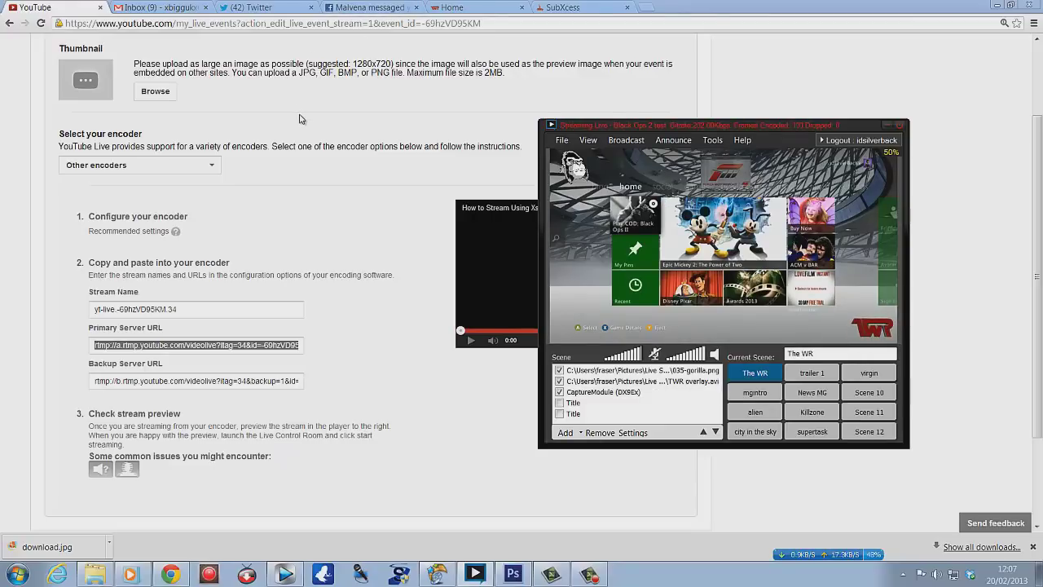
left_click(300, 118)
scroll(303, 117, "up", 2)
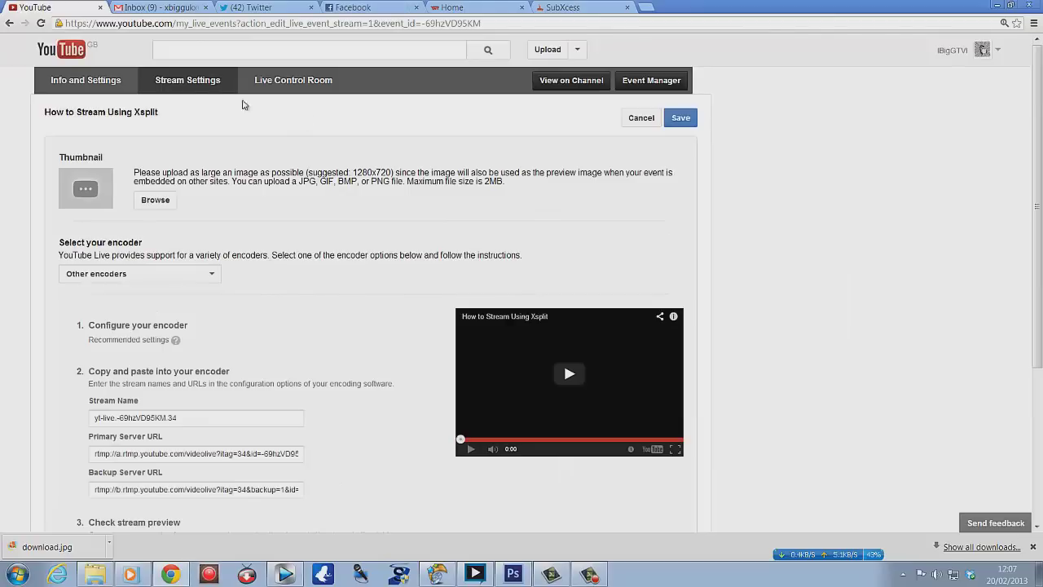
right_click(559, 85)
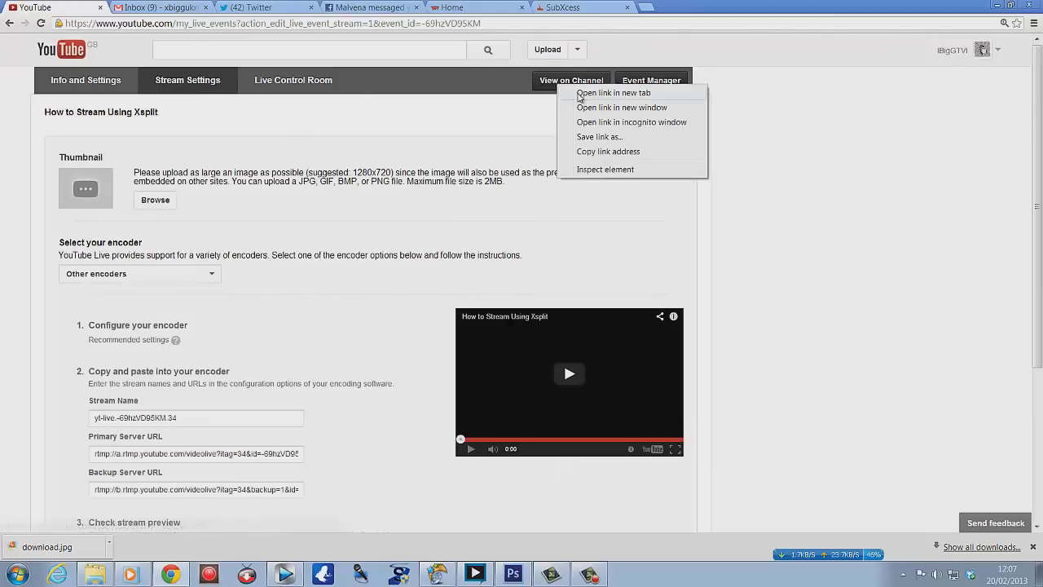
left_click(588, 94)
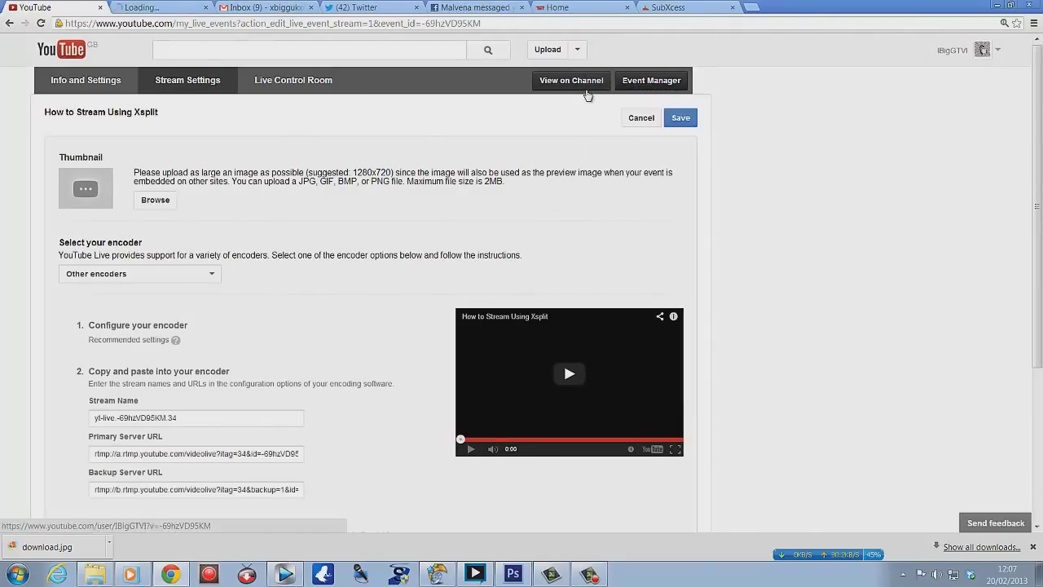
Preview the Xbox dashboard feed on the watch page, then return to the event's stream settings tab.
left_click(142, 14)
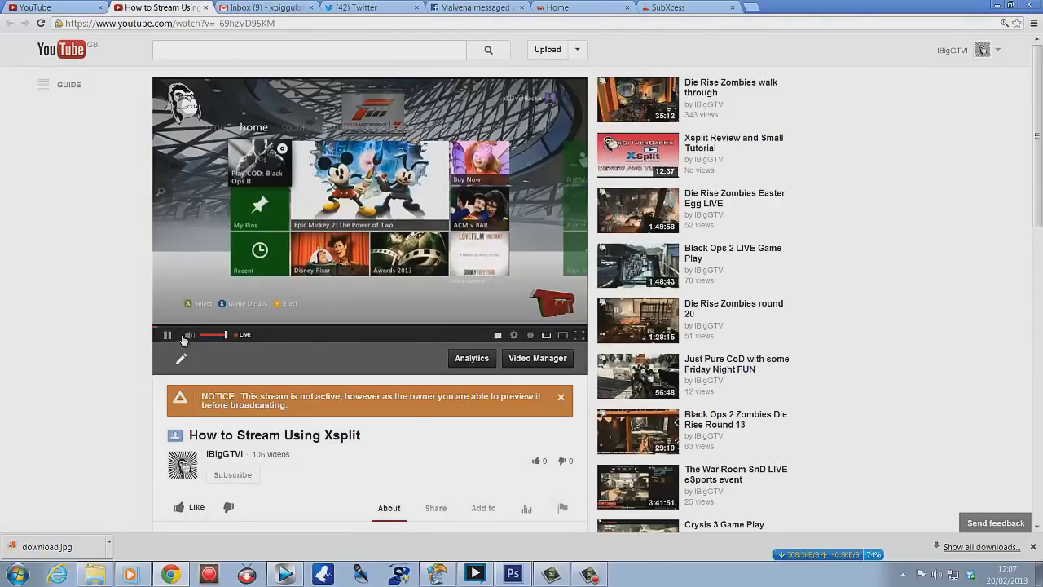
mouse_move(186, 339)
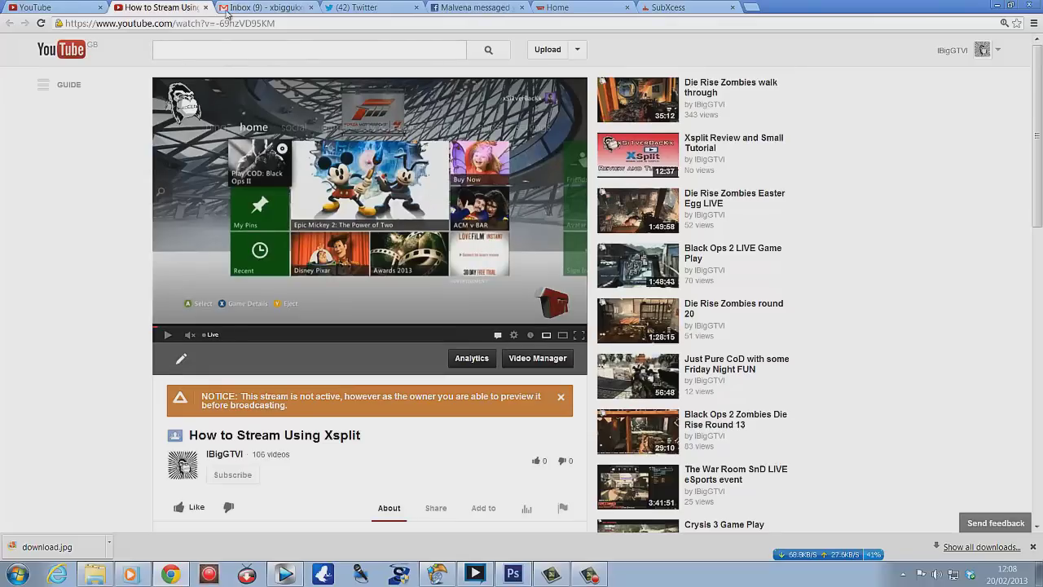
key("ctrl+shift+Tab")
left_click(303, 79)
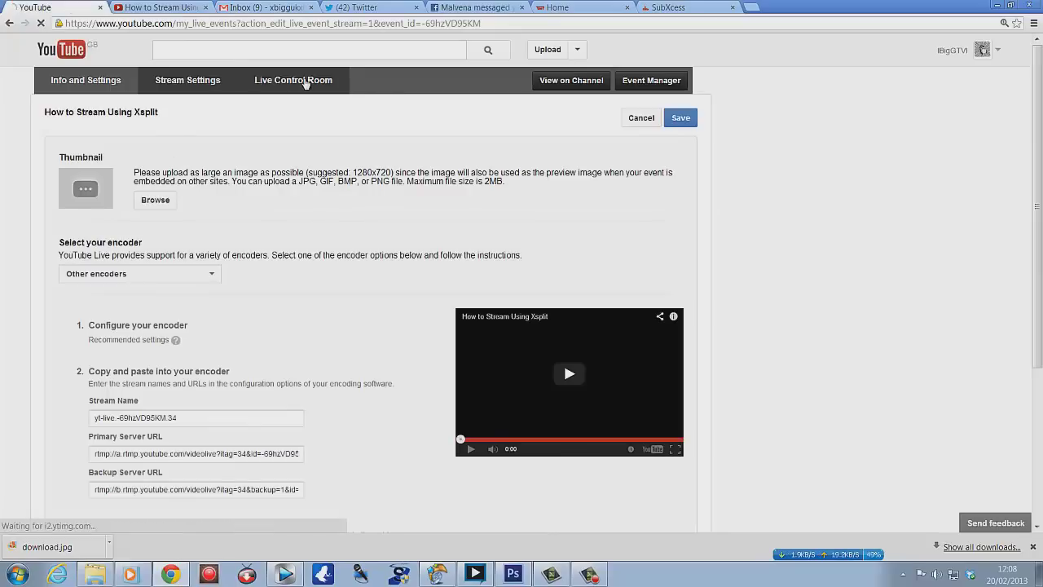
Start streaming the live event, confirm it, and glance at the public watch page.
left_click(111, 197)
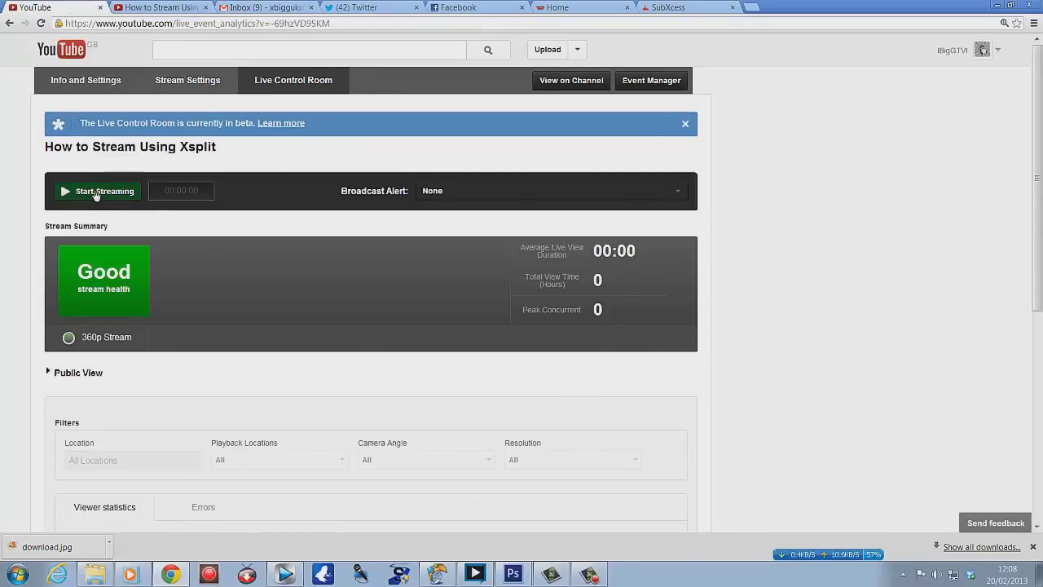
left_click(524, 304)
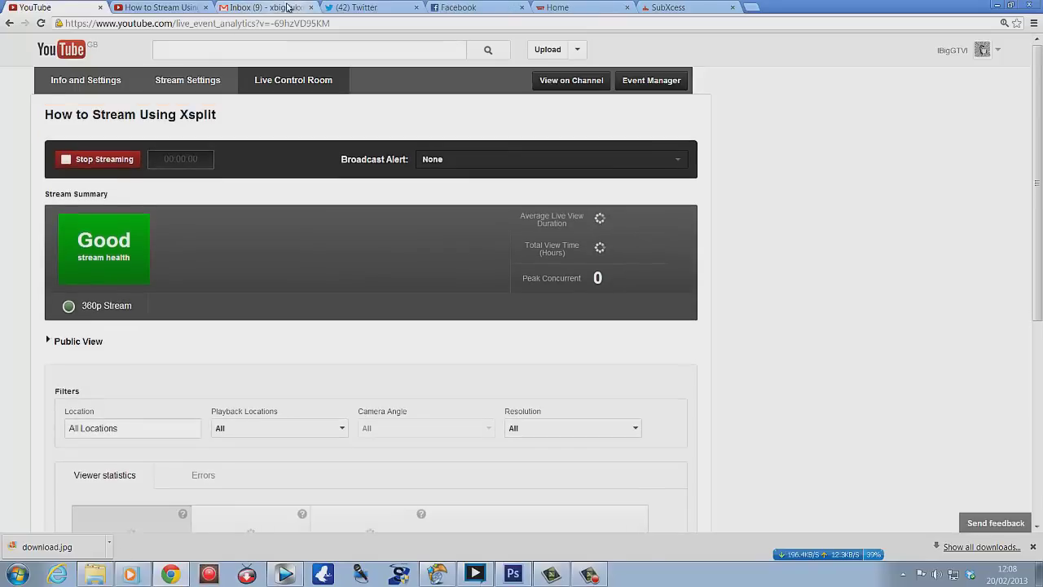
left_click(163, 7)
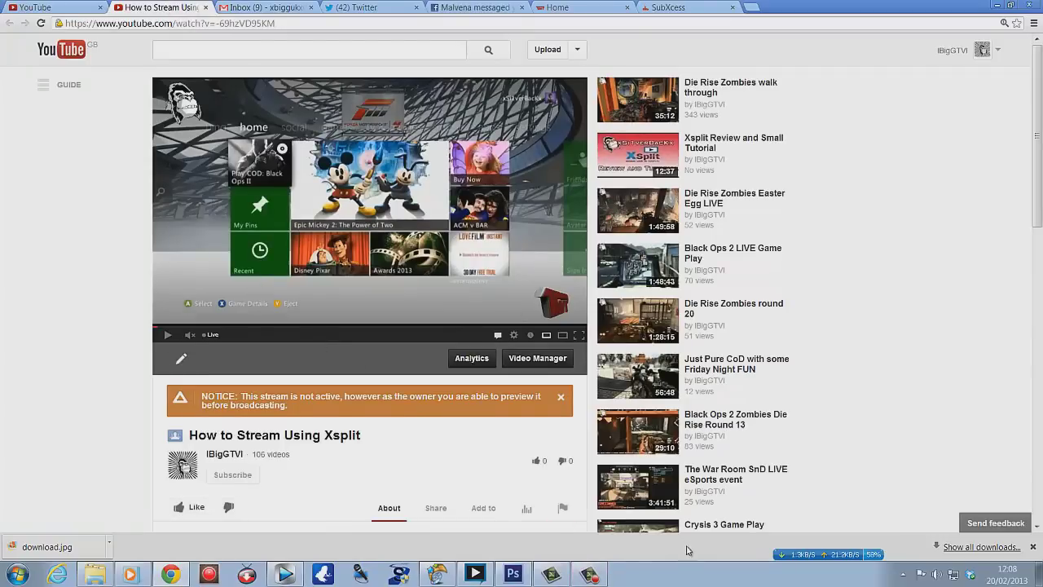
mouse_move(481, 578)
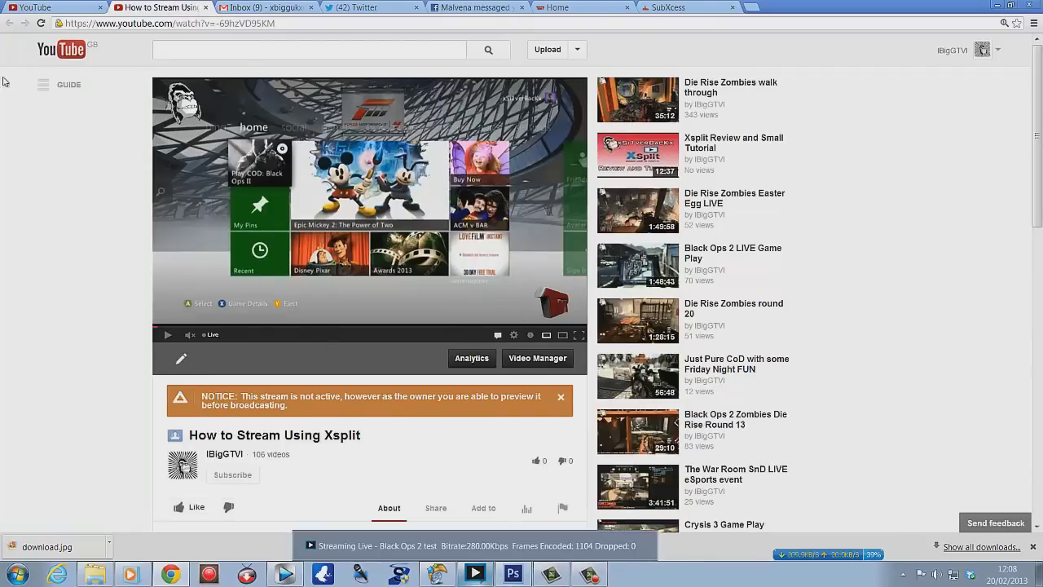
left_click(37, 7)
Check the control room's Good stream health at 360p, then go back to the watch page.
scroll(280, 247, "down", 1)
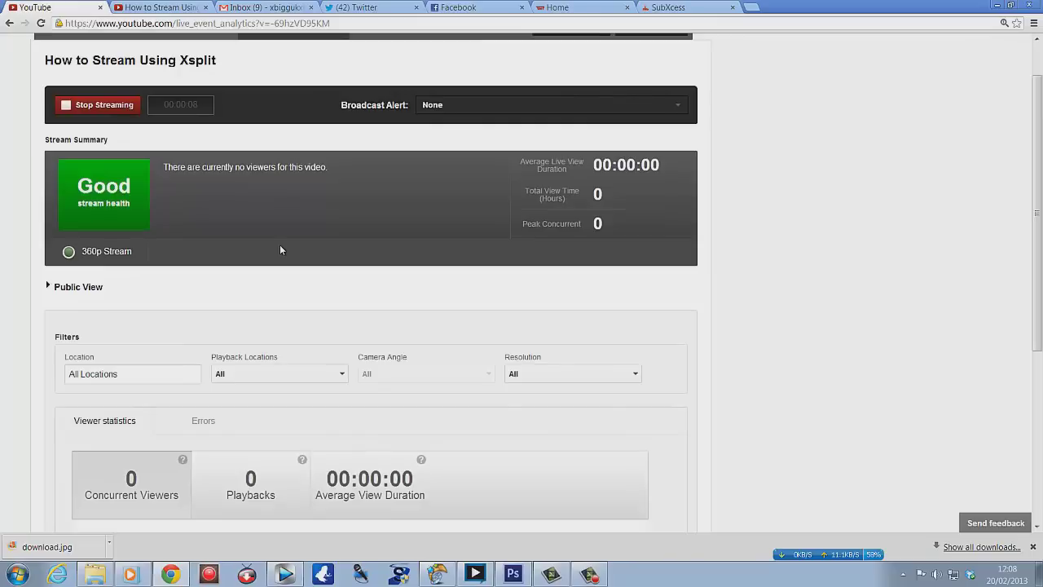
scroll(279, 249, "down", 1)
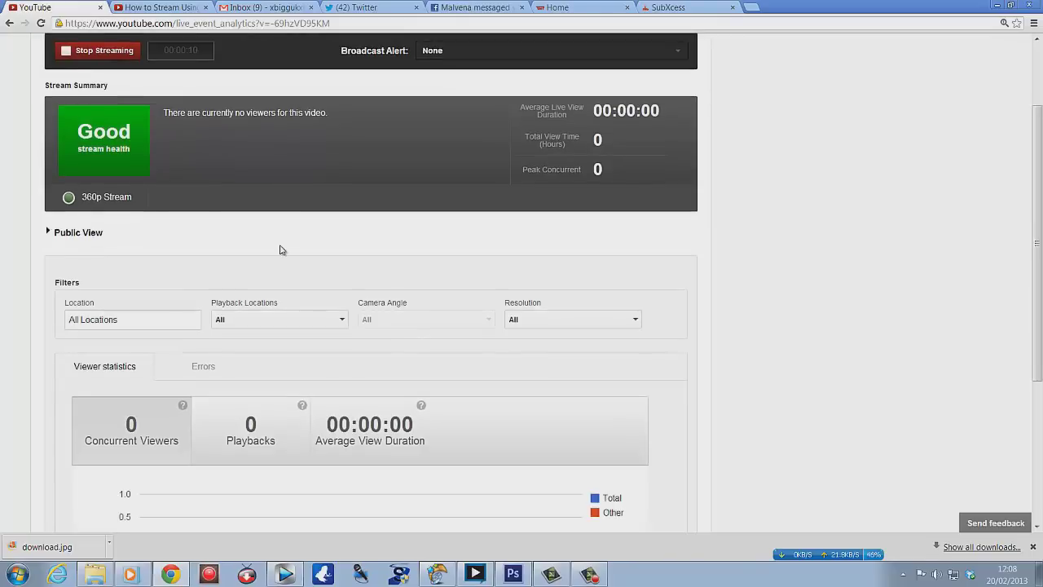
scroll(280, 250, "up", 1)
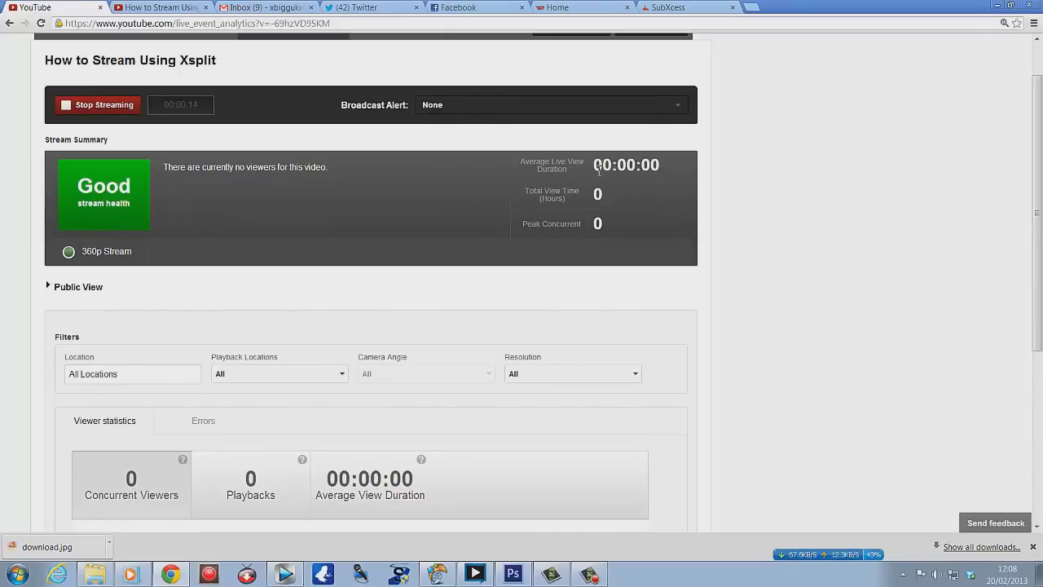
scroll(208, 310, "down", 2)
scroll(204, 318, "up", 2)
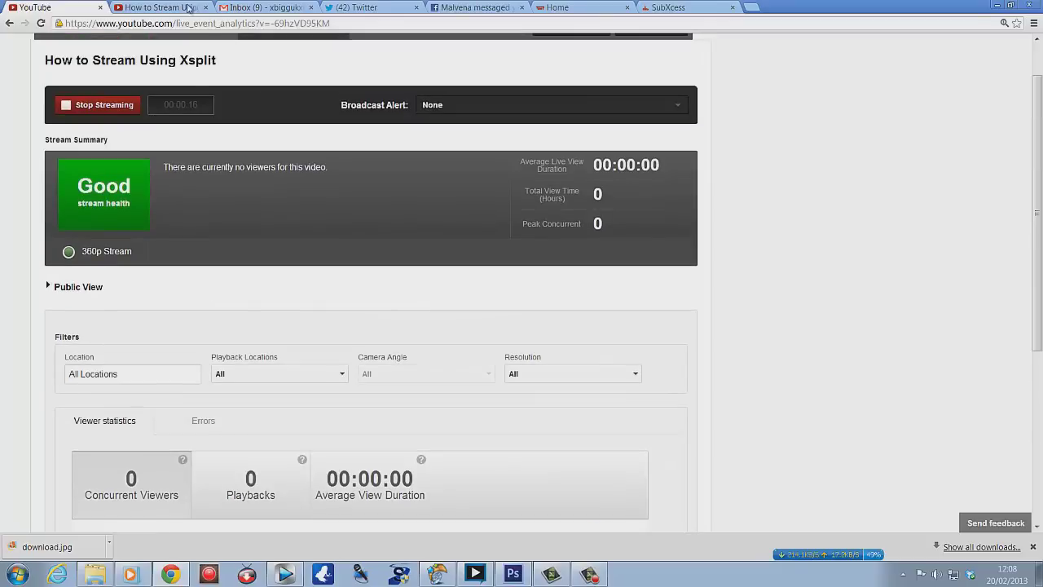
left_click(168, 10)
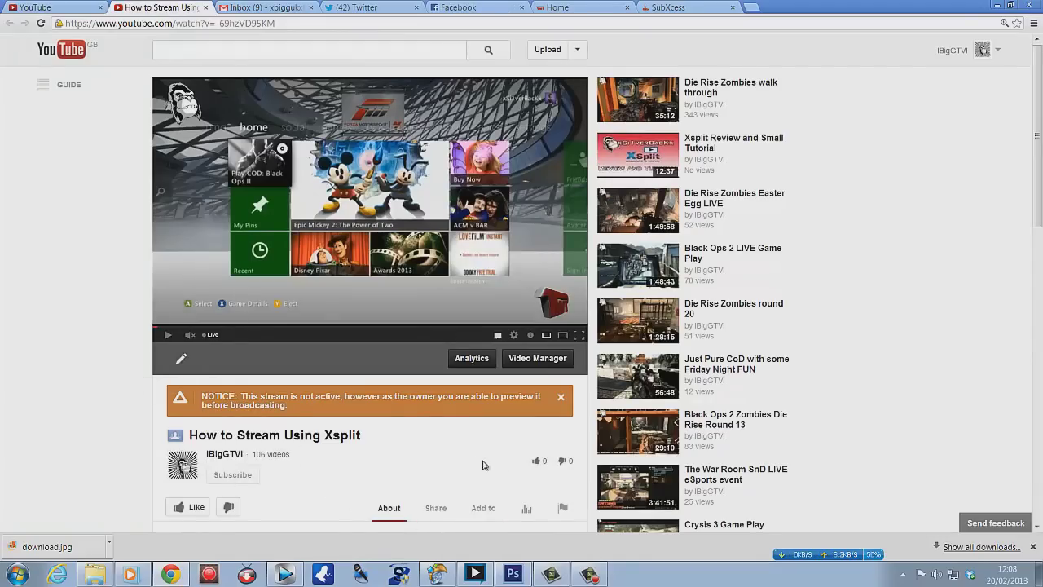
Dismiss the stream-not-active notice and reload the watch page to see it live with 1 watching.
left_click(559, 398)
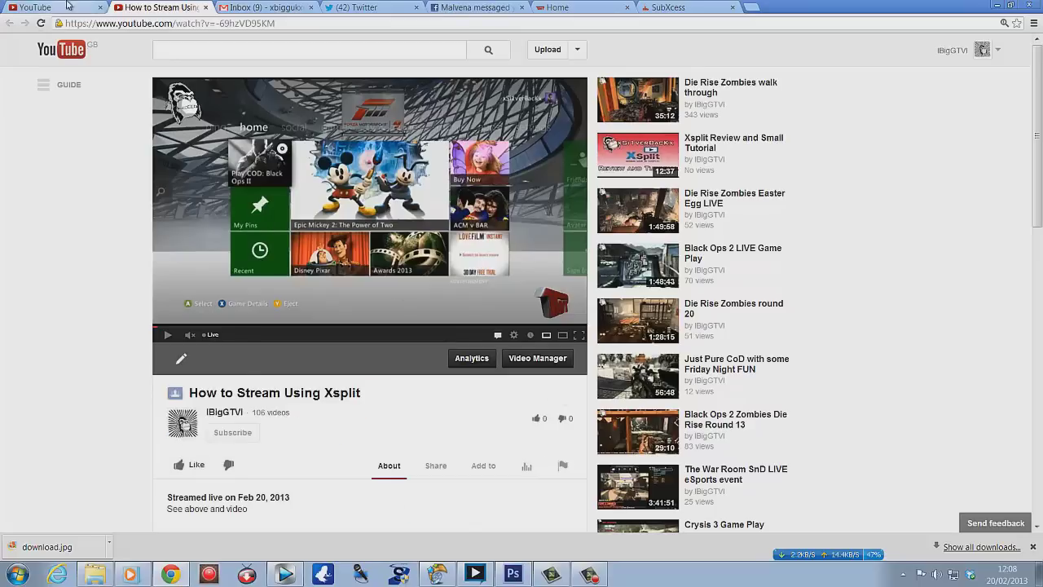
left_click(43, 22)
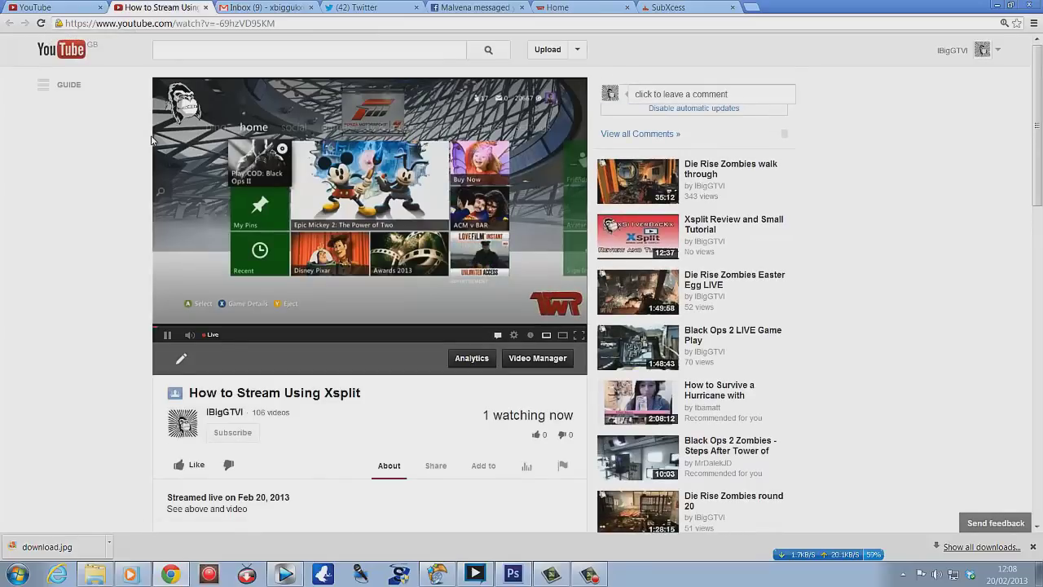
scroll(152, 143, "down", 1)
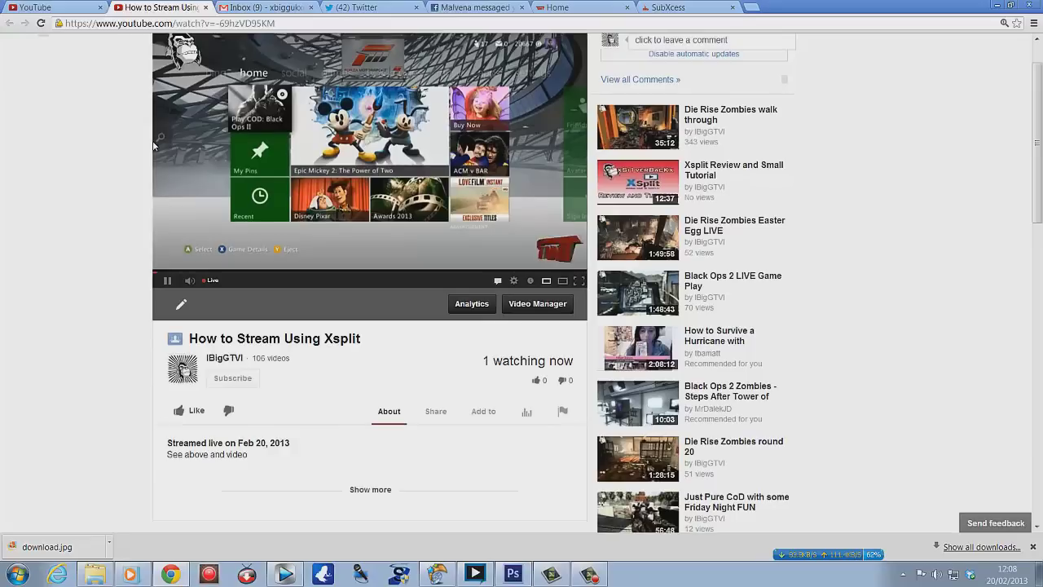
scroll(154, 144, "up", 1)
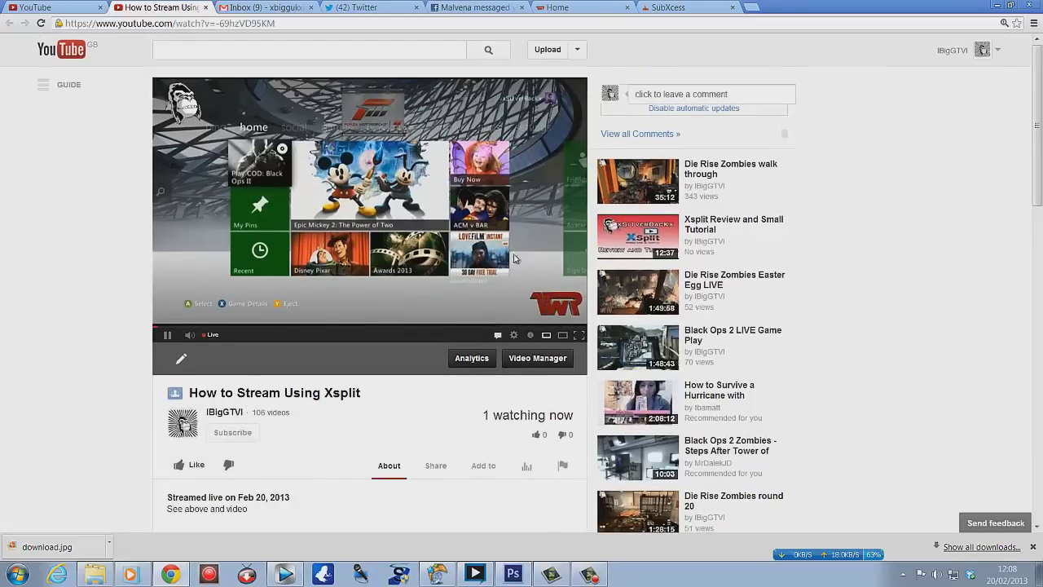
Return to the live control room and scroll through the event's live analytics.
left_click(37, 8)
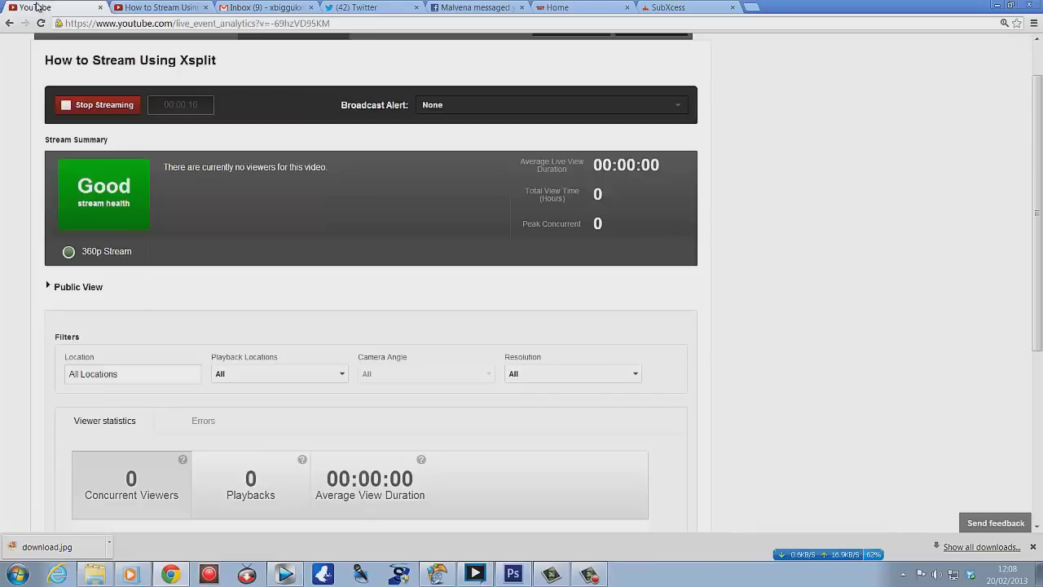
scroll(364, 282, "down", 1)
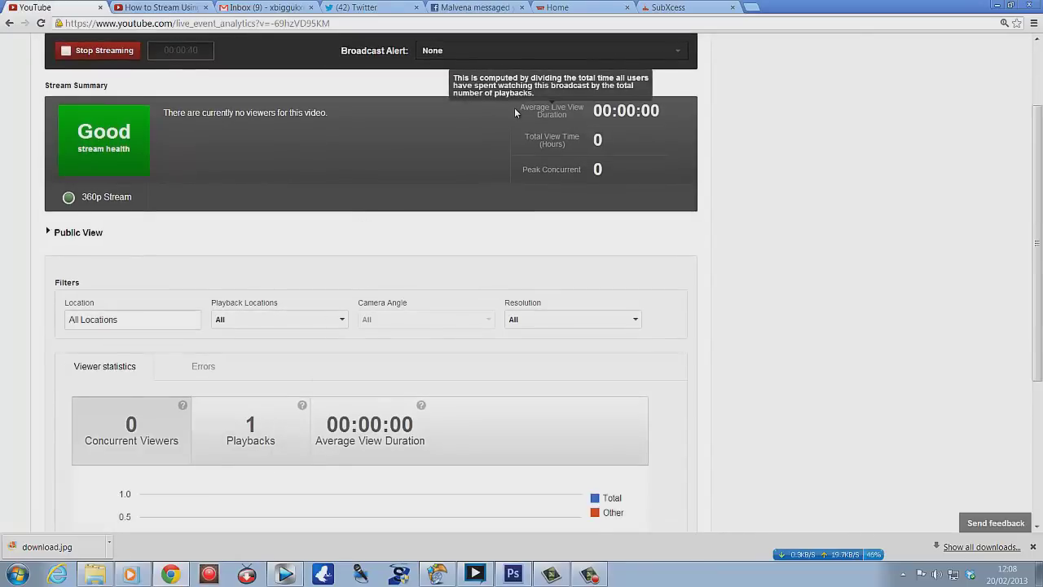
scroll(258, 170, "down", 3)
scroll(258, 170, "down", 2)
scroll(258, 167, "up", 6)
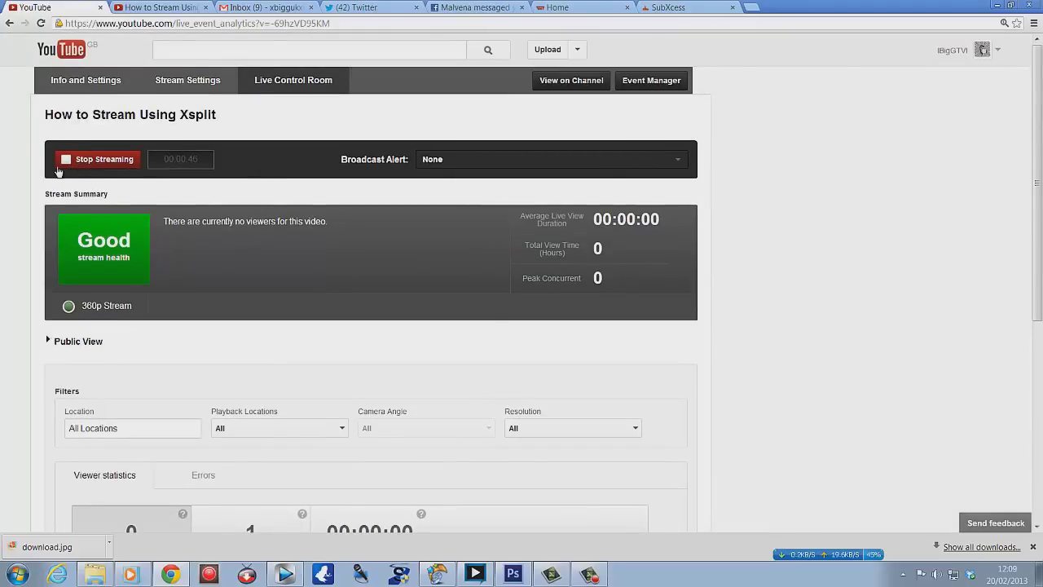
Stop the YouTube live event and end XSplit's broadcast to the Black Ops 2 test channel.
left_click(105, 159)
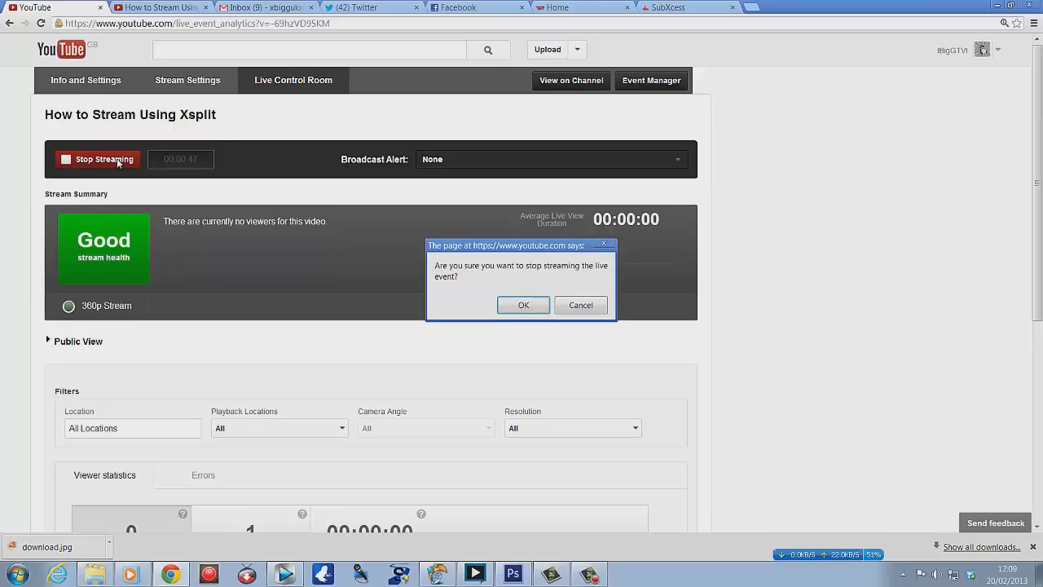
left_click(524, 304)
left_click(475, 571)
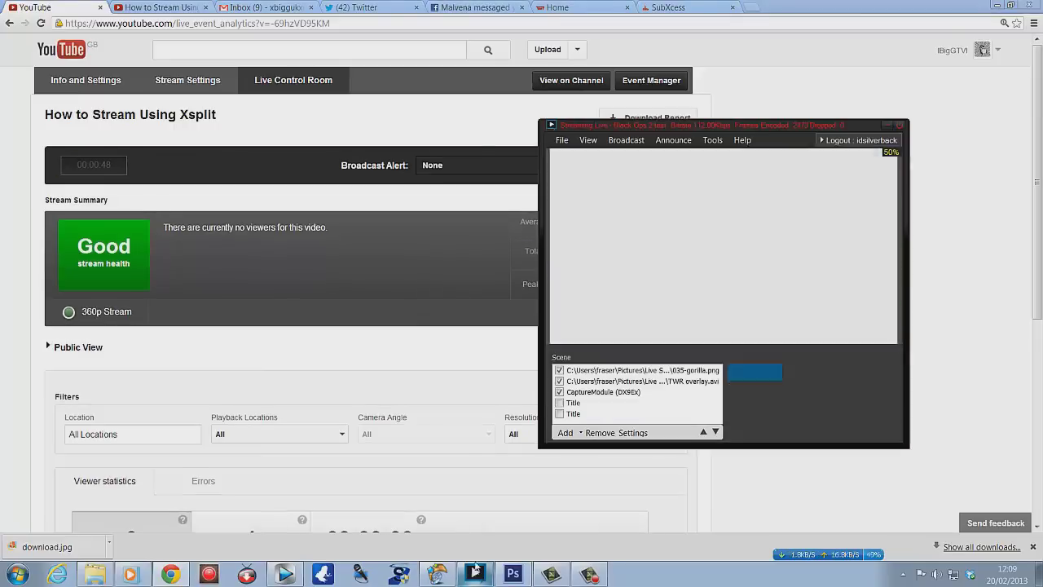
left_click(626, 140)
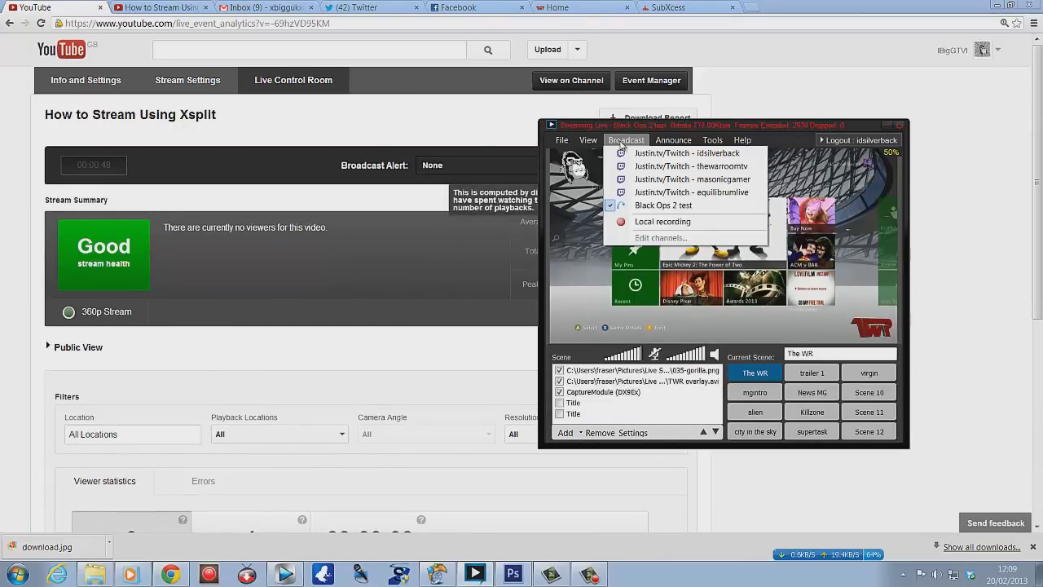
left_click(657, 205)
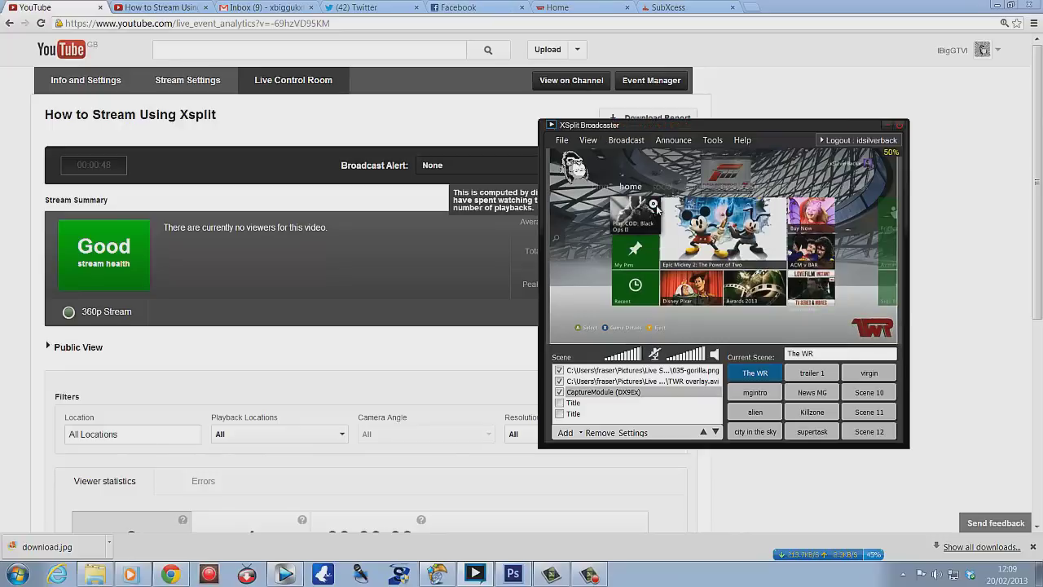